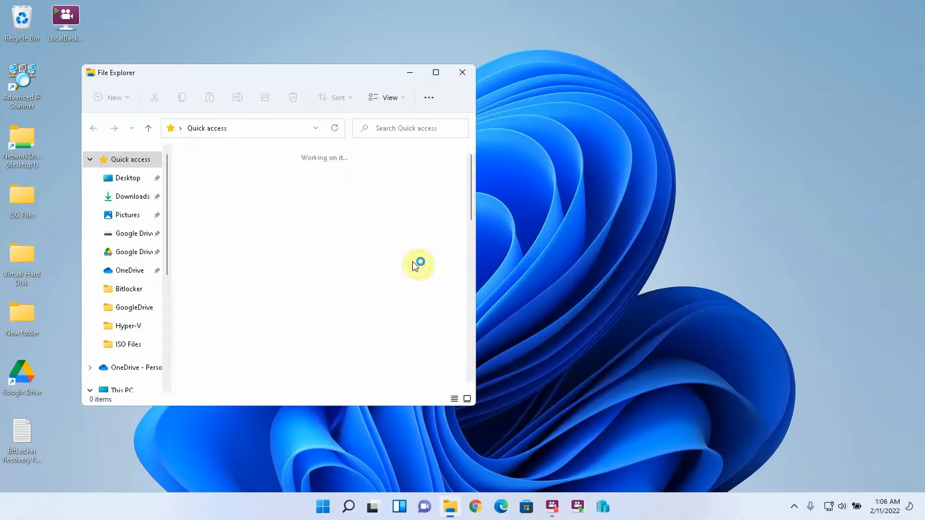
# - Open the format settings for the Backup Plus (D:) drive from This PC and choose NTFS (Default) as the file system
pyautogui.scroll(-3, 170, 210)
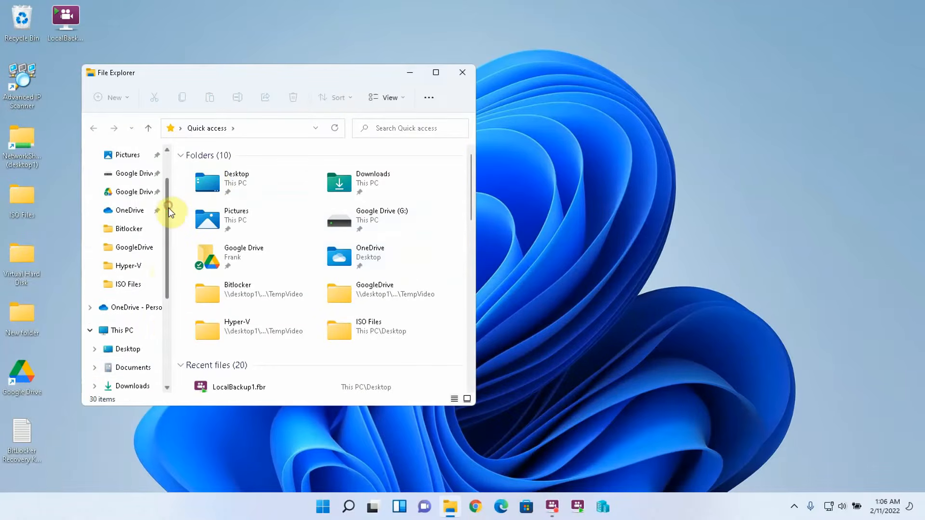
pyautogui.click(130, 202)
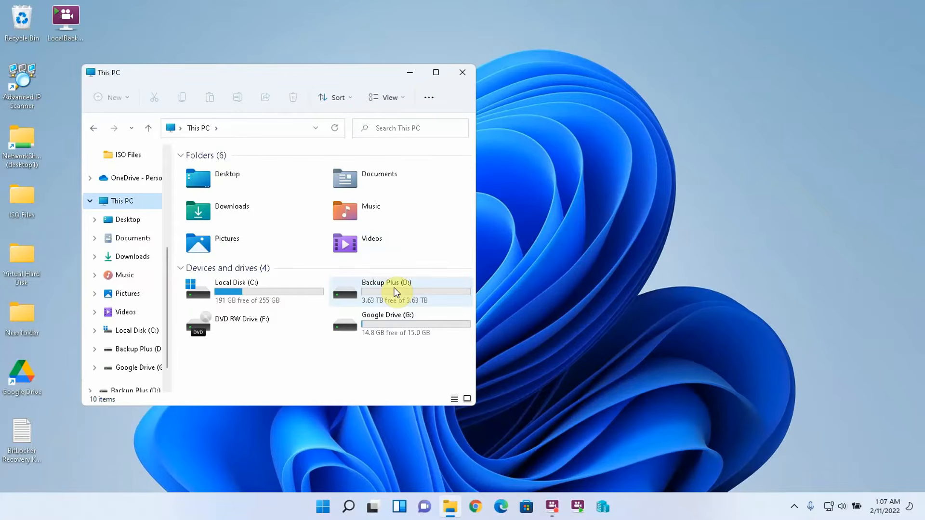
pyautogui.rightClick(396, 292)
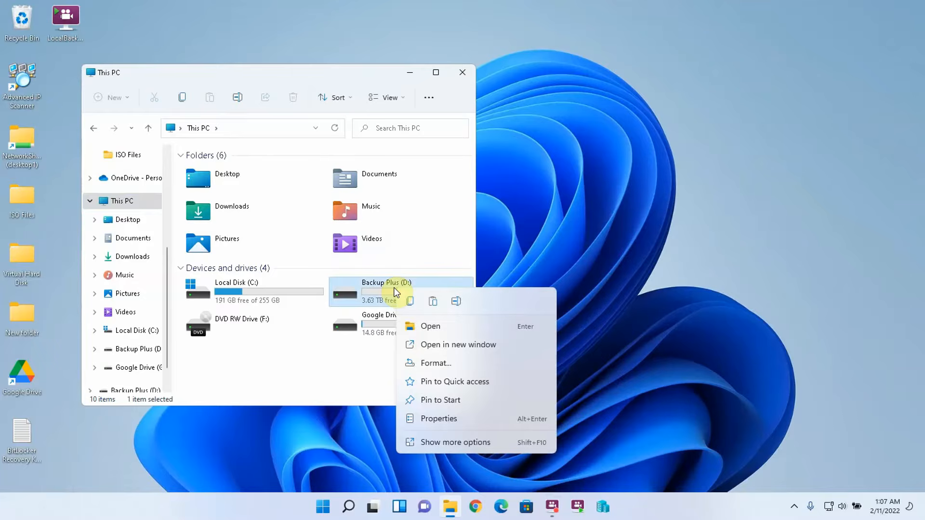
pyautogui.click(436, 363)
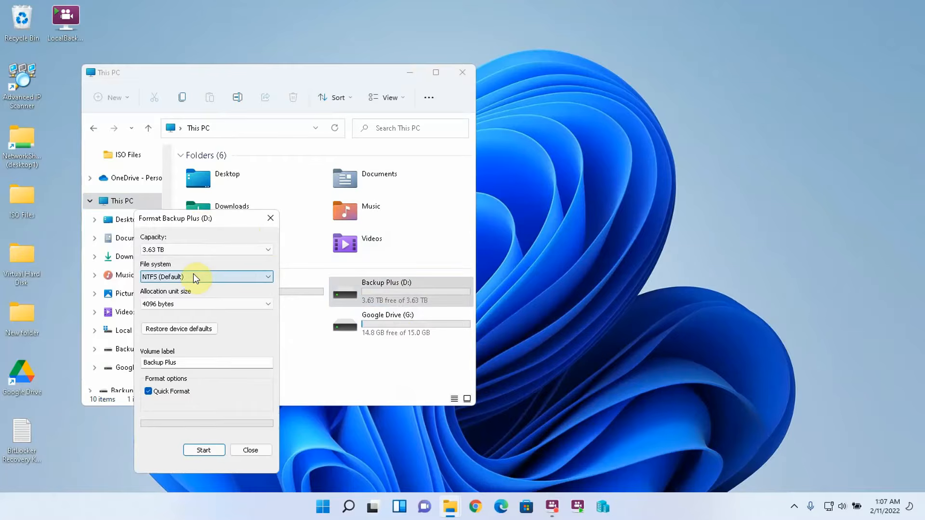
pyautogui.click(193, 277)
pyautogui.click(181, 292)
pyautogui.click(187, 277)
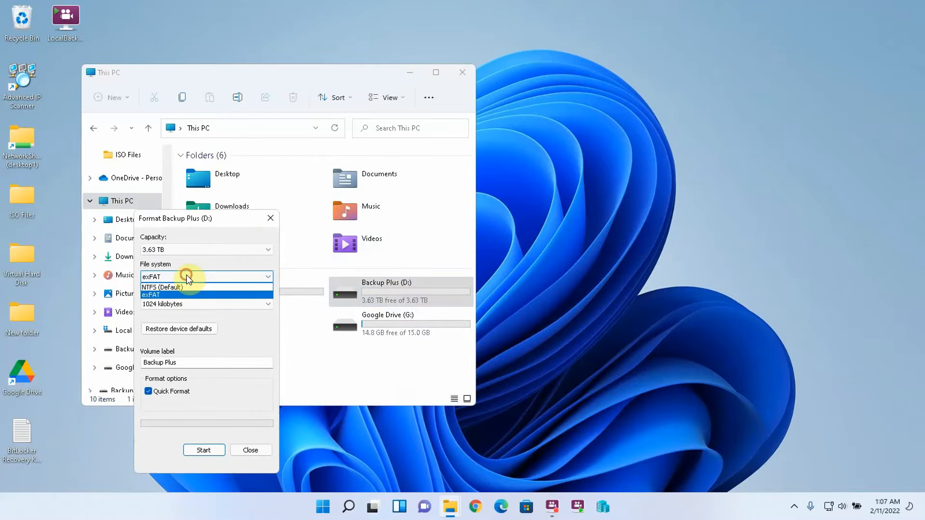
pyautogui.click(181, 284)
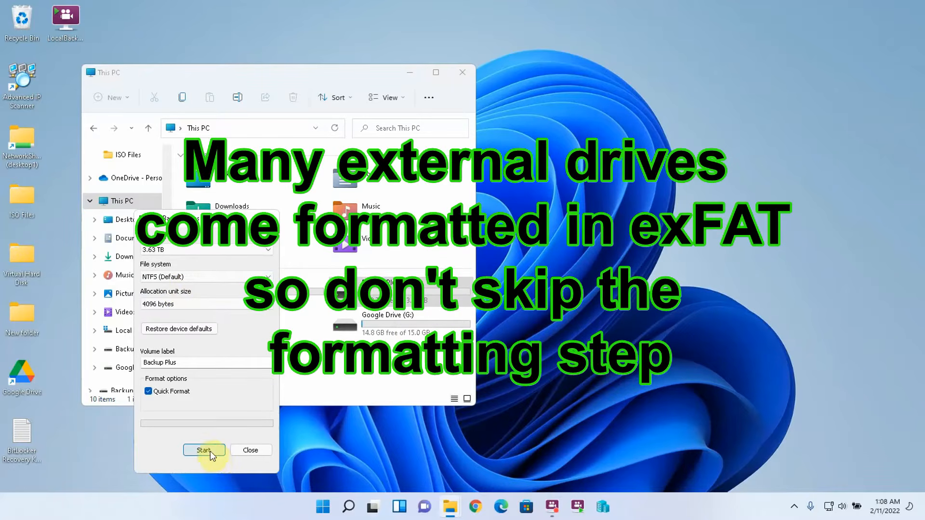
# - Quick-format the drive with the volume label Backup Plus, accept the data erasure, and close the format dialog
pyautogui.moveTo(189, 362); pyautogui.dragTo(120, 370)
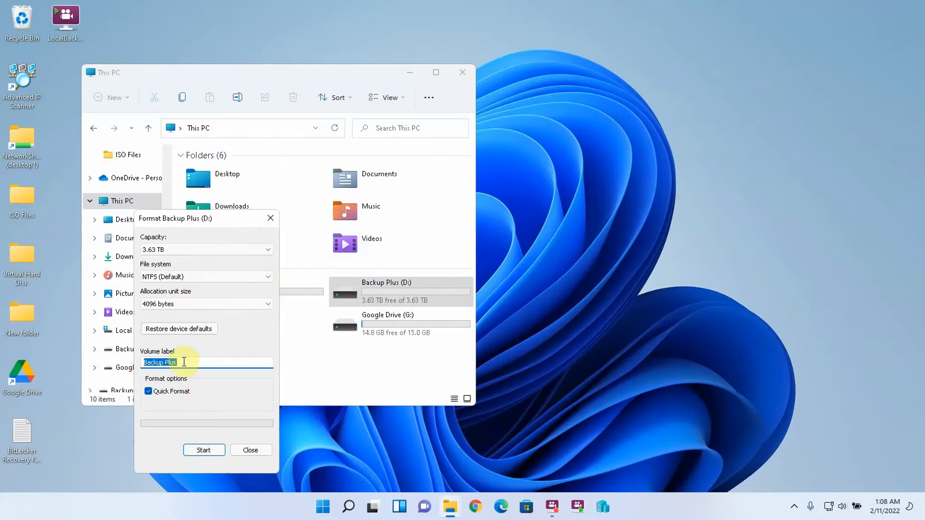
pyautogui.click(203, 452)
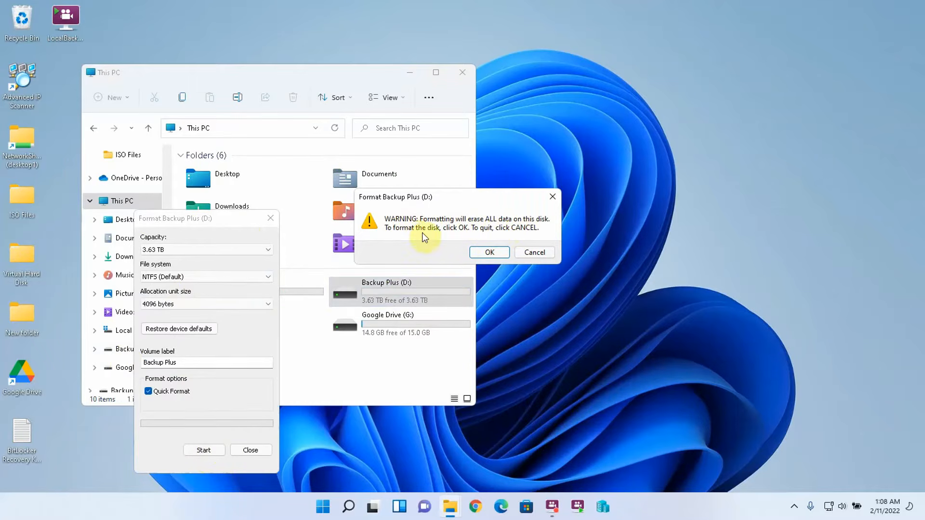
pyautogui.click(491, 253)
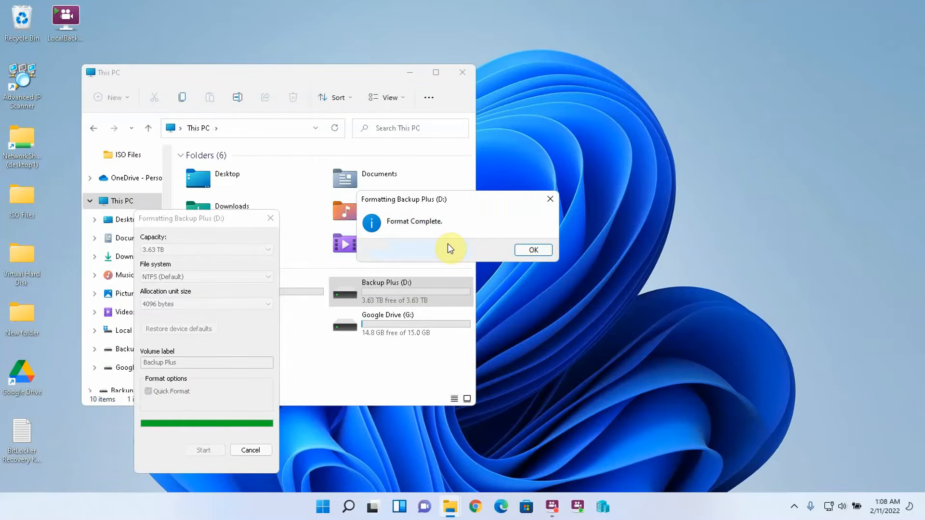
pyautogui.click(522, 251)
pyautogui.click(270, 217)
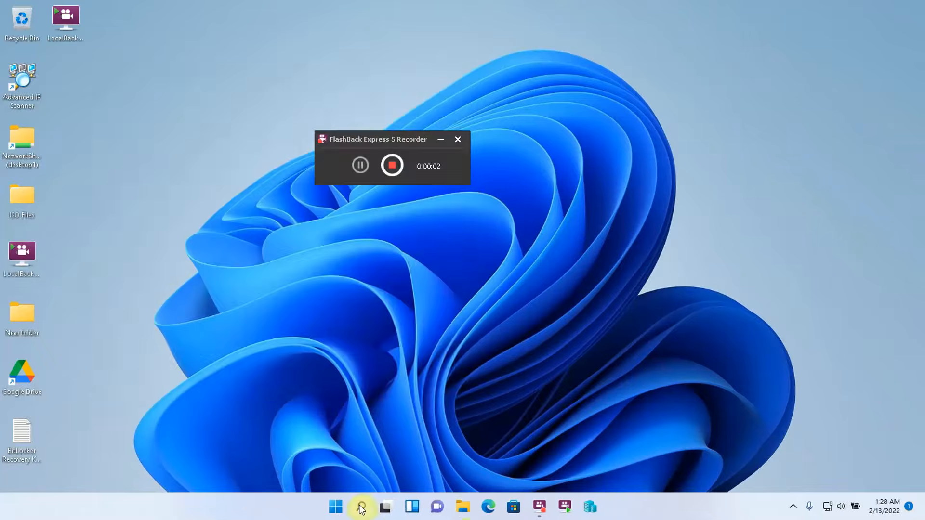
# - Search Windows for "backup" and open Backup and Sync your settings
pyautogui.click(361, 507)
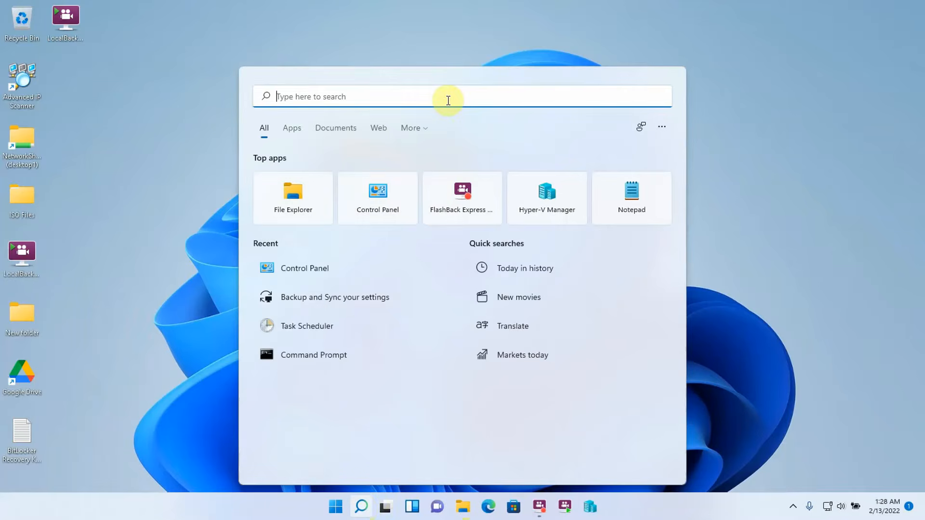
pyautogui.write('backup')
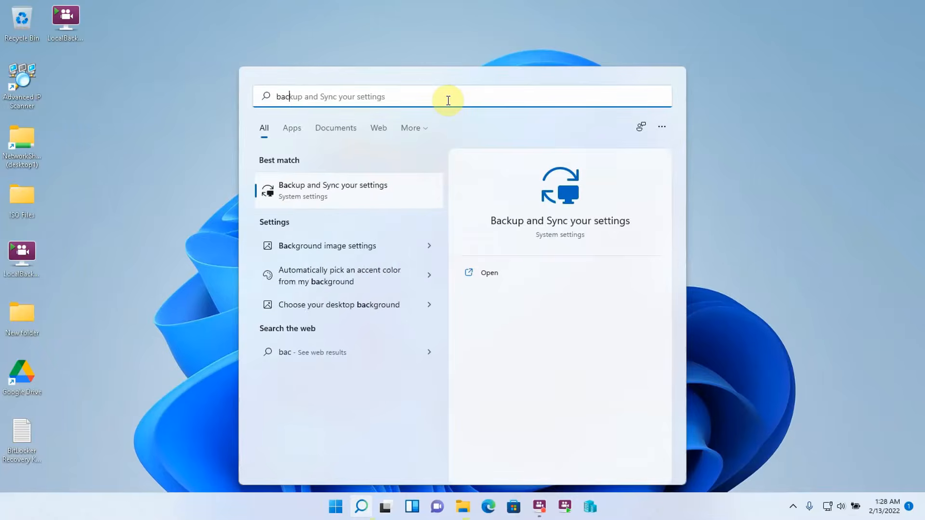
pyautogui.press('BackSpace')
pyautogui.press('BackSpace')
pyautogui.press('BackSpace')
pyautogui.press('BackSpace')
pyautogui.press('BackSpace')
pyautogui.press('BackSpace')
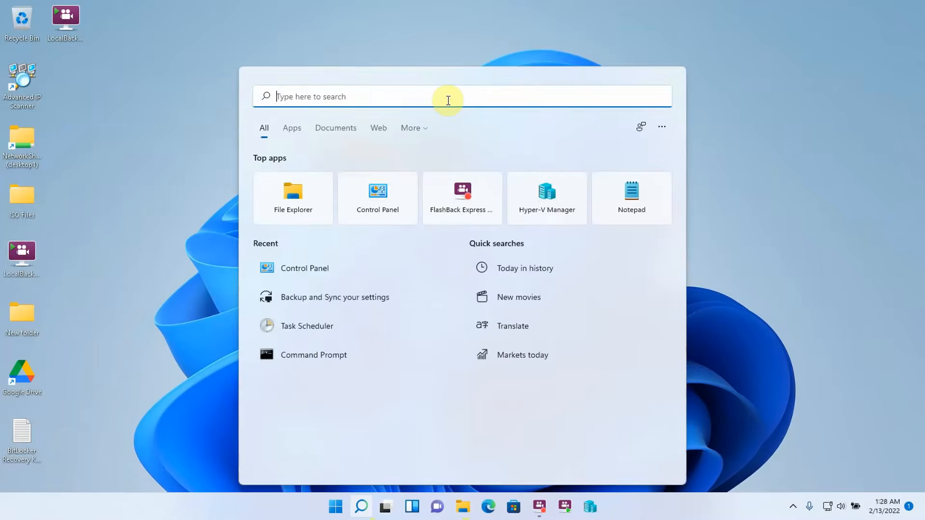
pyautogui.write('backup')
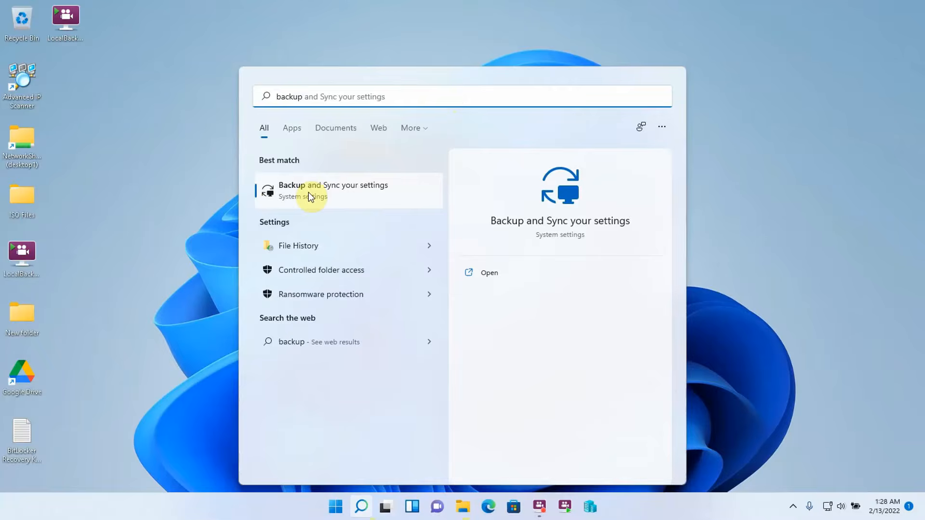
pyautogui.click(309, 192)
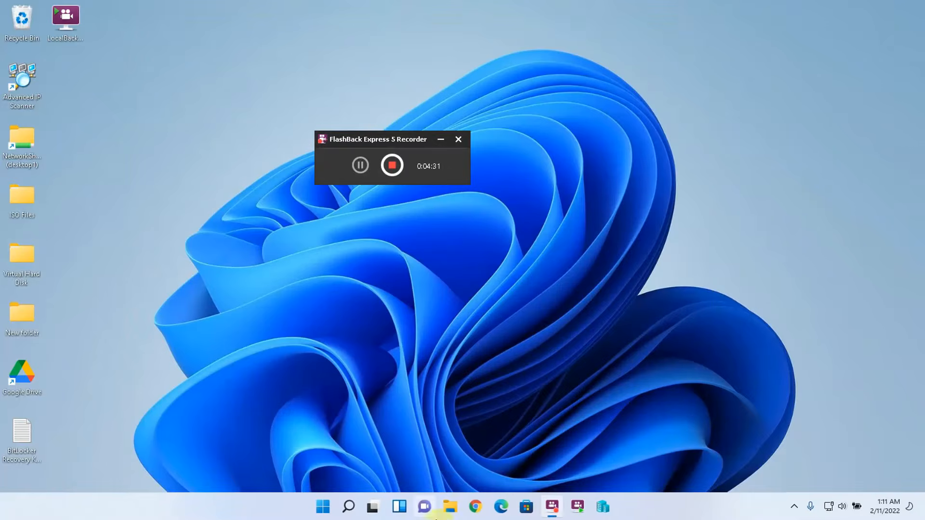
# - Open Backup and Restore (Windows 7) from Control Panel and move its window slightly lower on the desktop
pyautogui.click(350, 505)
pyautogui.write('cont')
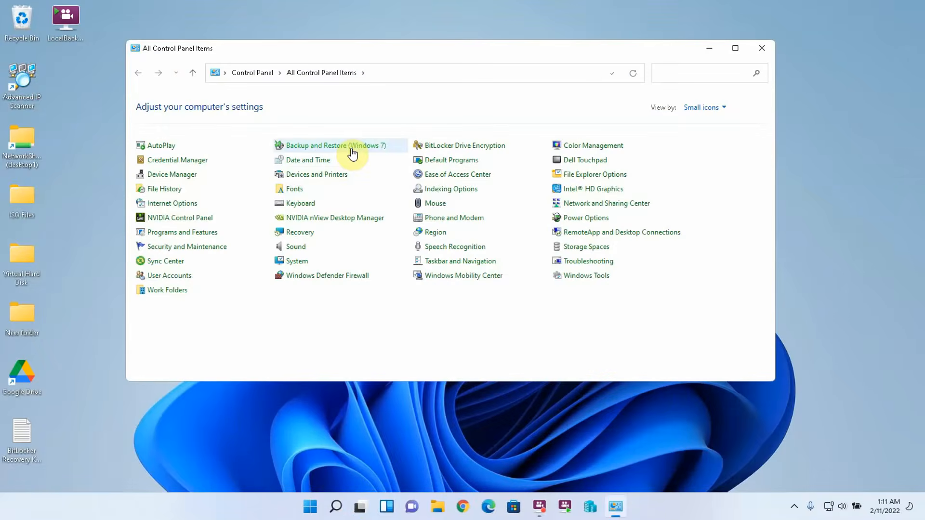
pyautogui.click(352, 153)
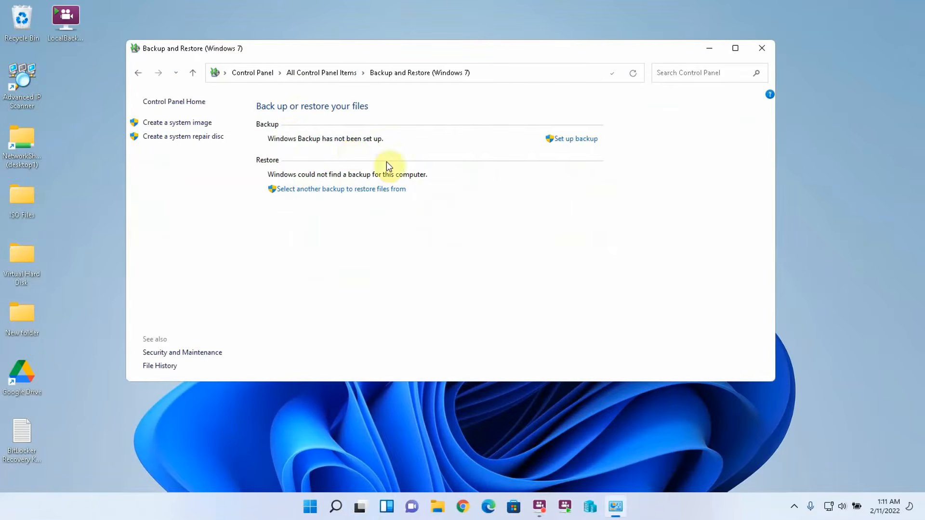
pyautogui.moveTo(394, 54); pyautogui.dragTo(407, 86)
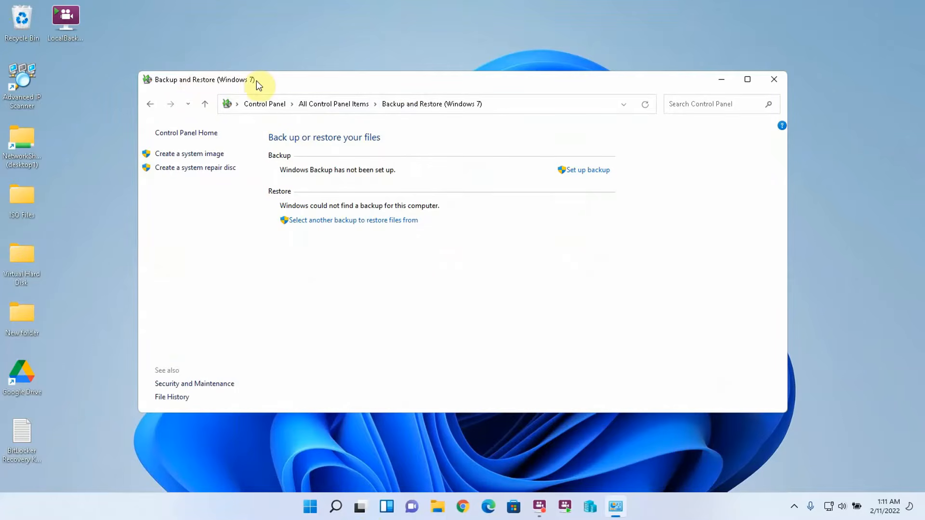
# - Create a system image on the Backup Plus (D:) hard disk, declining the system repair disc at the end
pyautogui.click(216, 155)
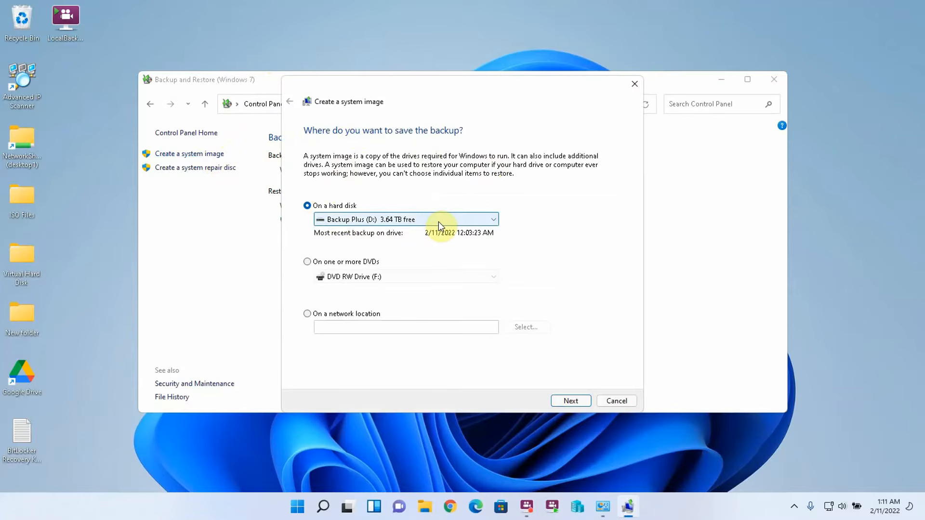
pyautogui.click(576, 404)
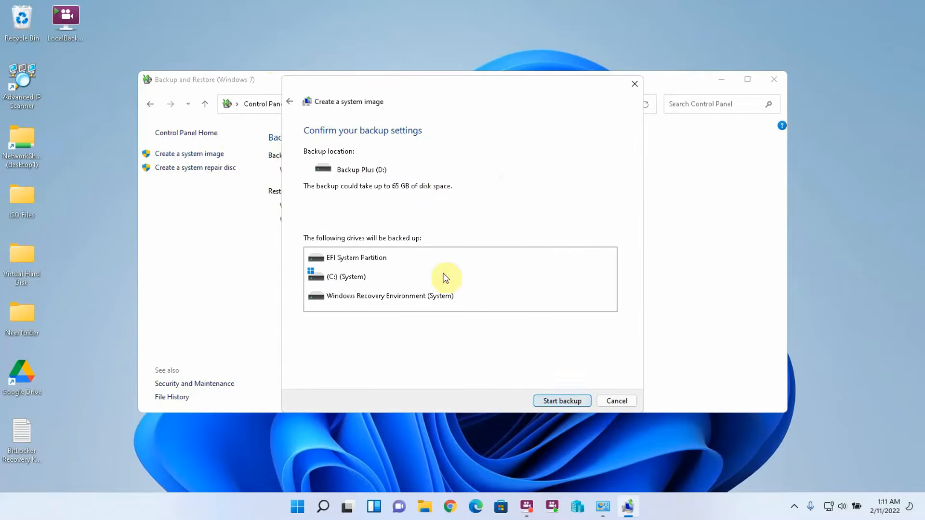
pyautogui.click(567, 402)
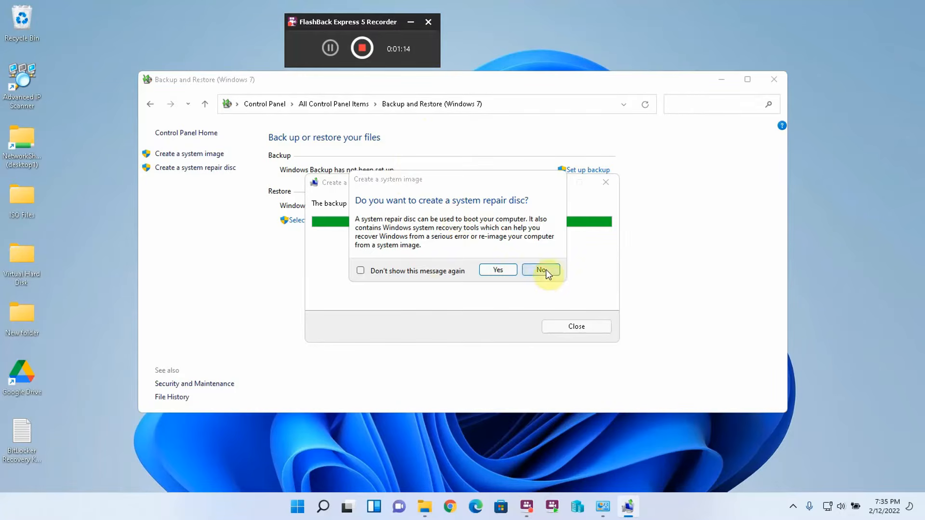
pyautogui.click(542, 269)
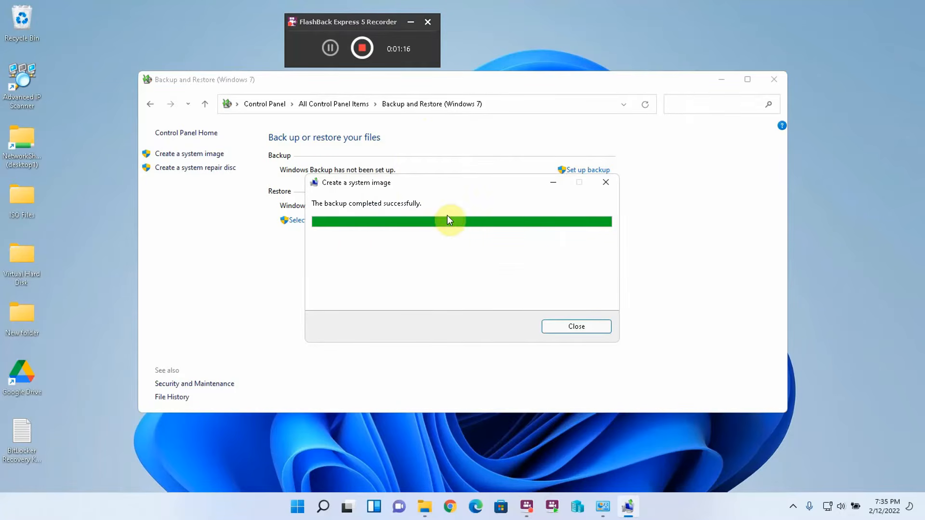
pyautogui.click(575, 325)
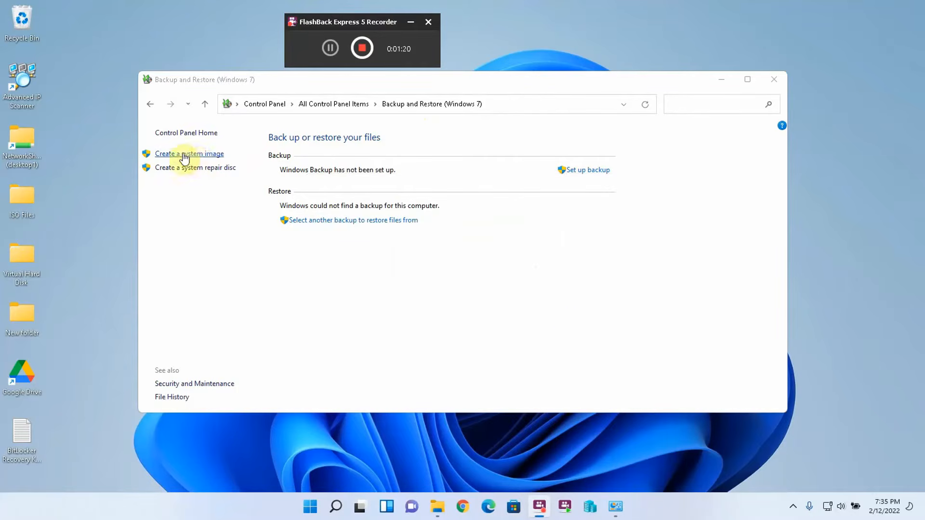
# - Switch to File Explorer, examine the contents of the Backup Plus (D:) drive, and widen the window
pyautogui.moveTo(440, 515)
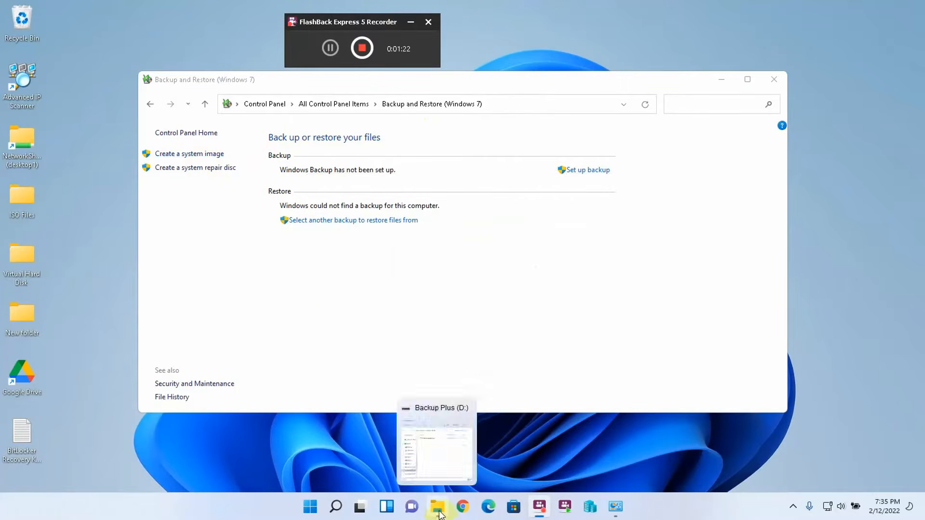
pyautogui.click(433, 412)
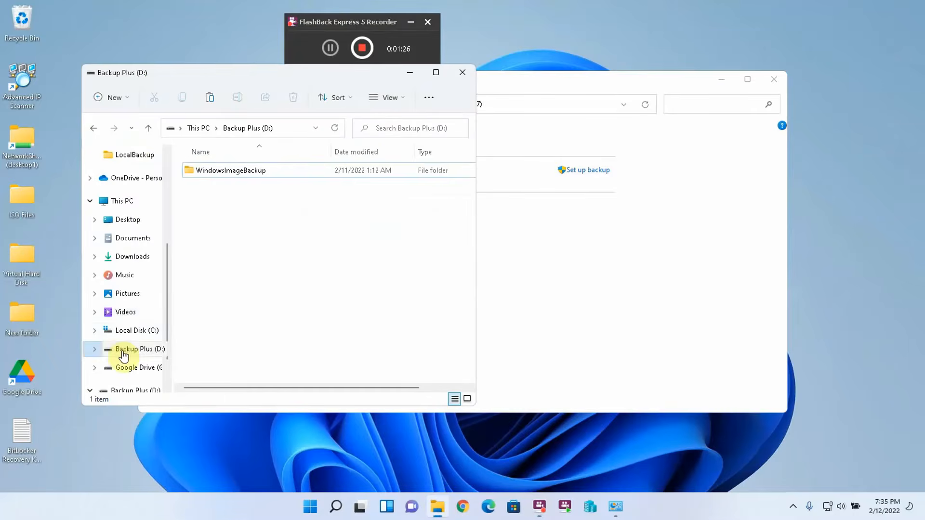
pyautogui.click(123, 202)
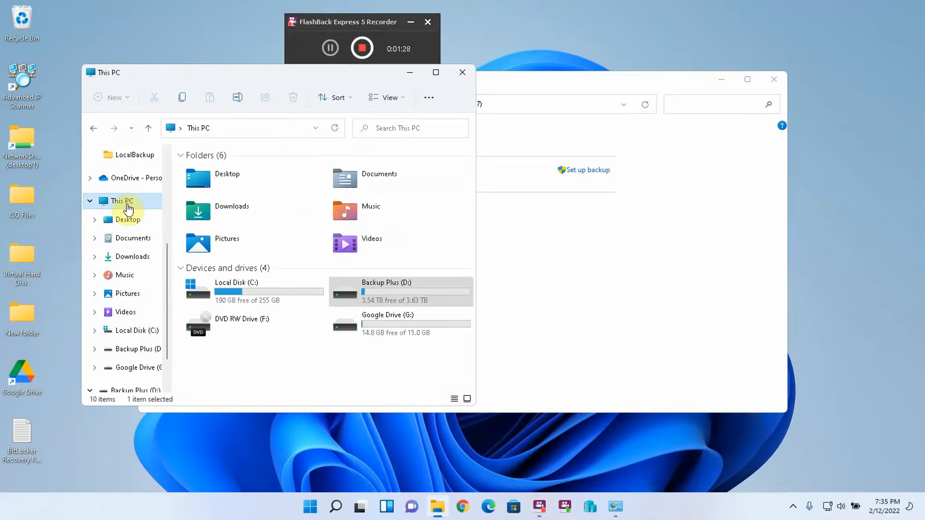
pyautogui.doubleClick(385, 283)
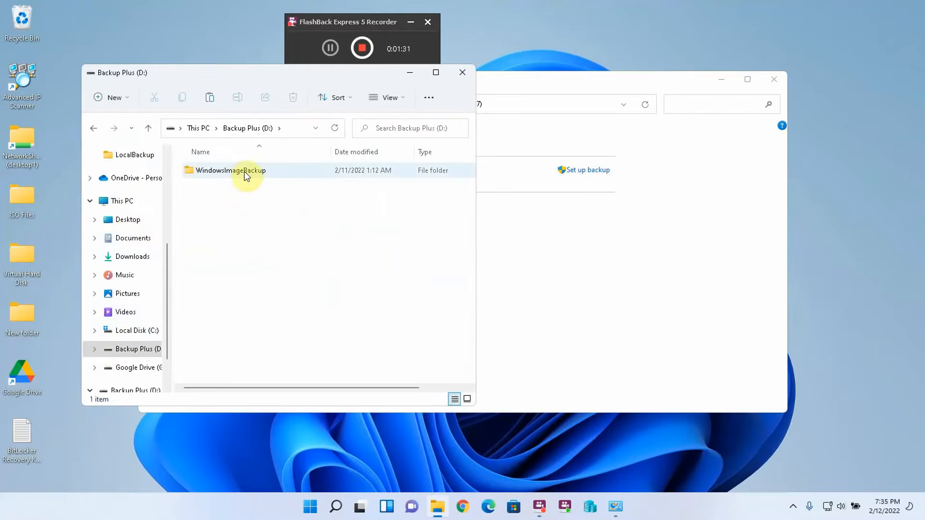
pyautogui.moveTo(476, 196); pyautogui.dragTo(718, 191)
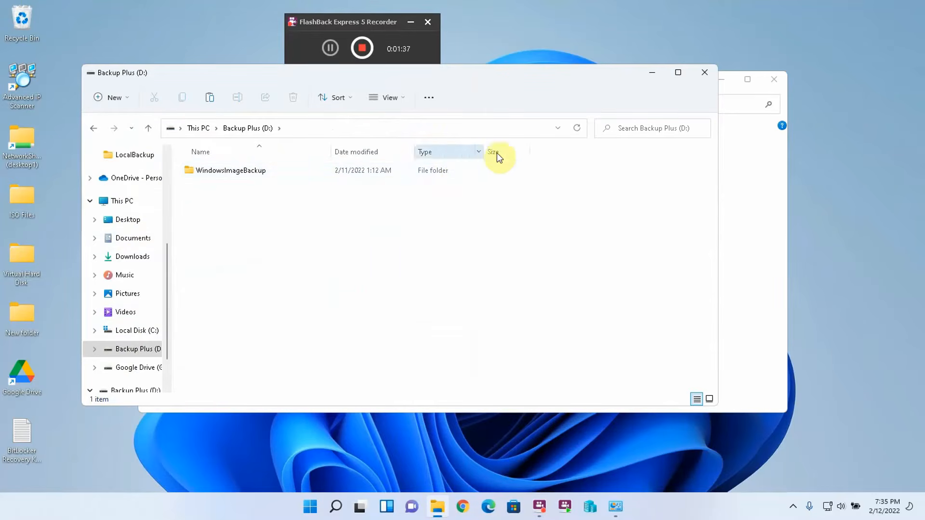
# - Examine the general and security properties of the WindowsImageBackup folder, then close them without changes
pyautogui.rightClick(261, 174)
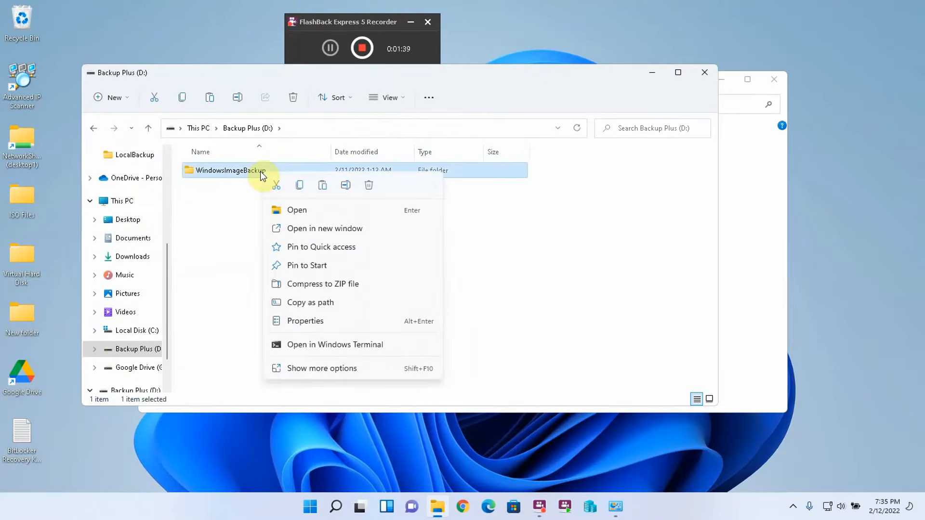
pyautogui.click(305, 321)
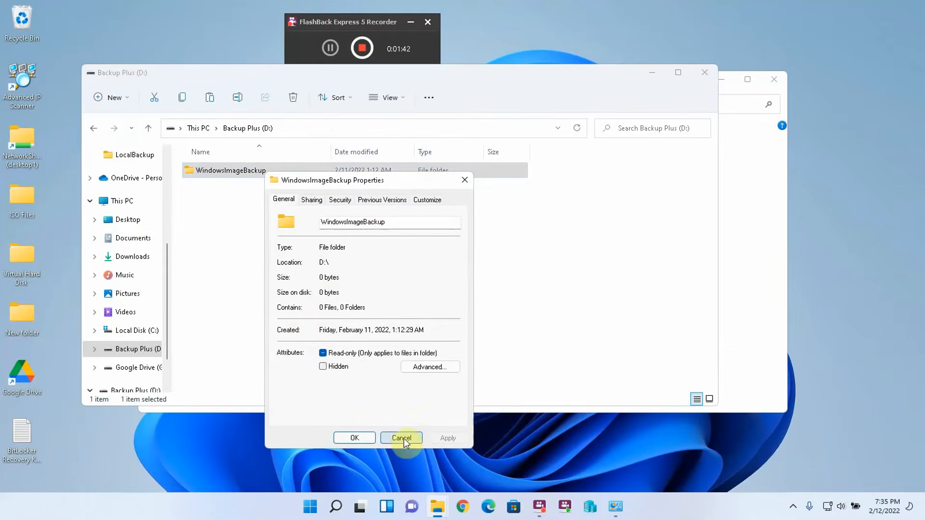
pyautogui.click(337, 201)
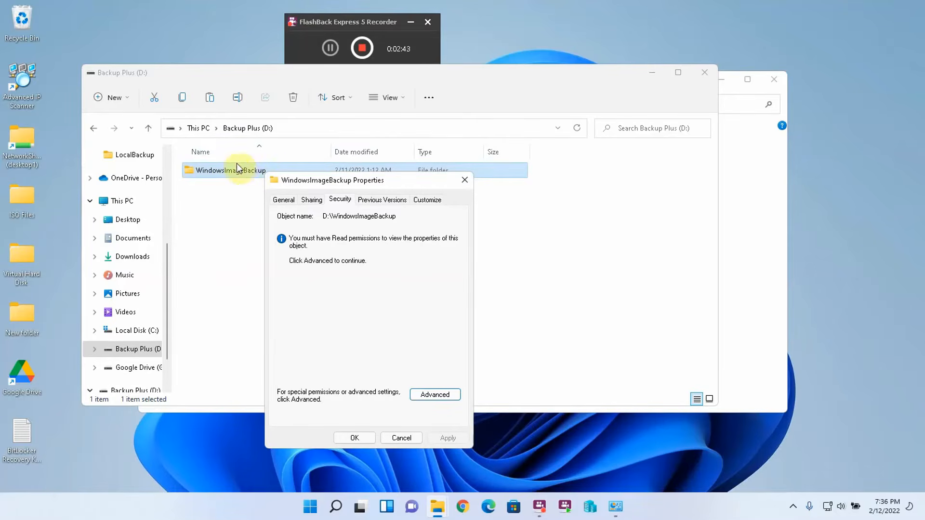
pyautogui.click(328, 190)
pyautogui.click(231, 172)
pyautogui.click(317, 179)
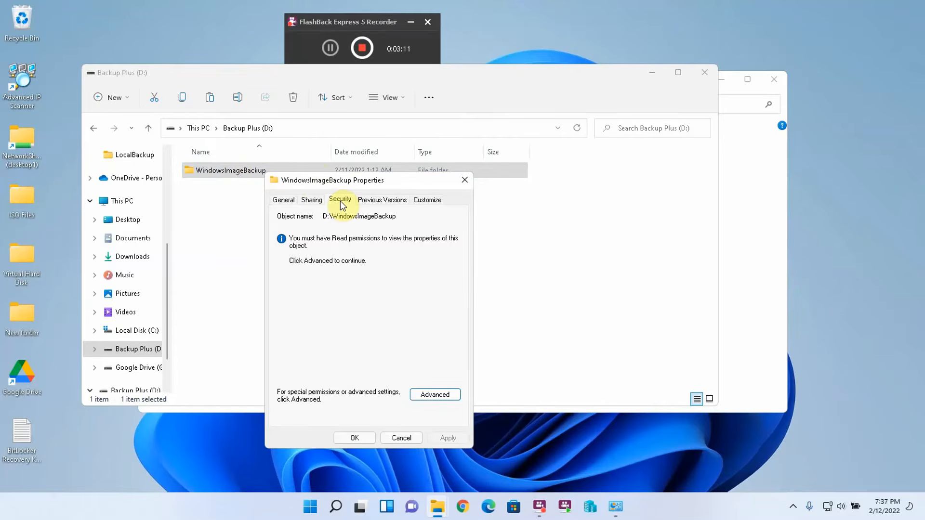
pyautogui.click(410, 438)
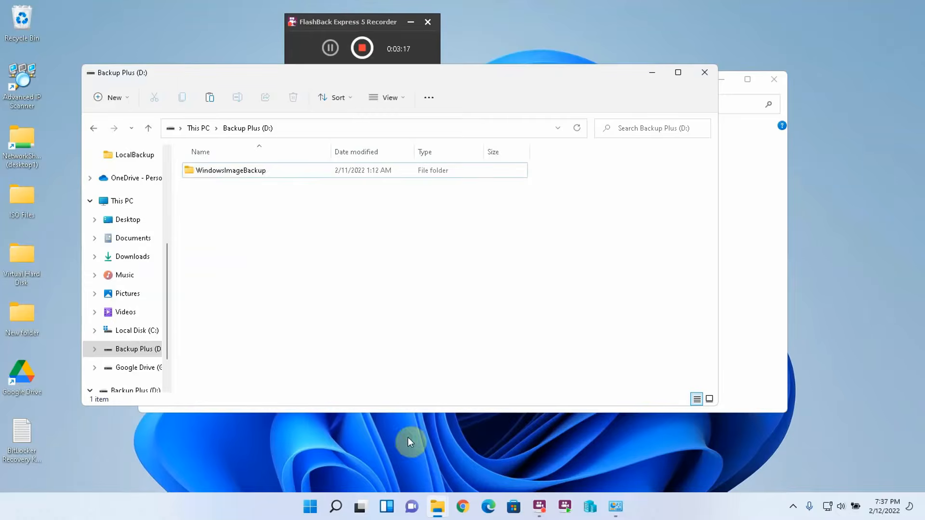
# - Start the Windows Backup setup with Backup Plus (D:) as the destination and the option to choose the backup contents manually
pyautogui.click(753, 166)
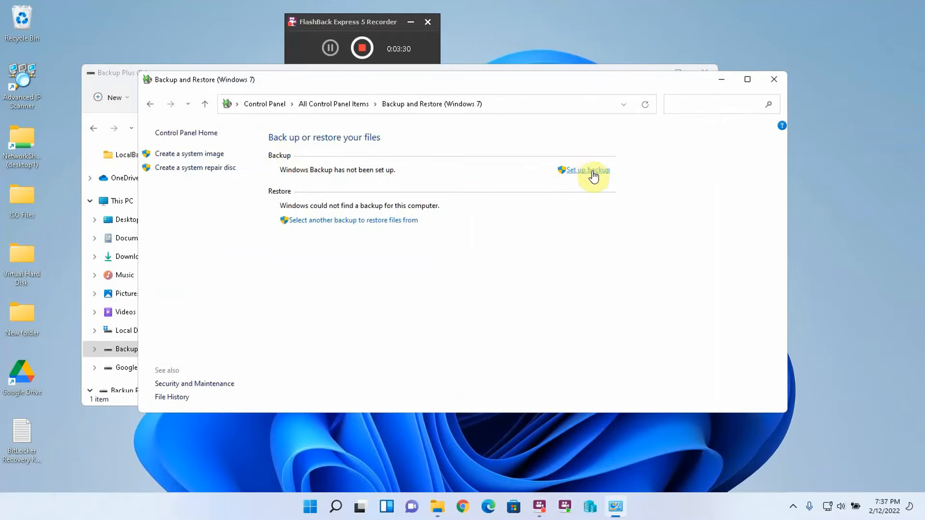
pyautogui.click(592, 172)
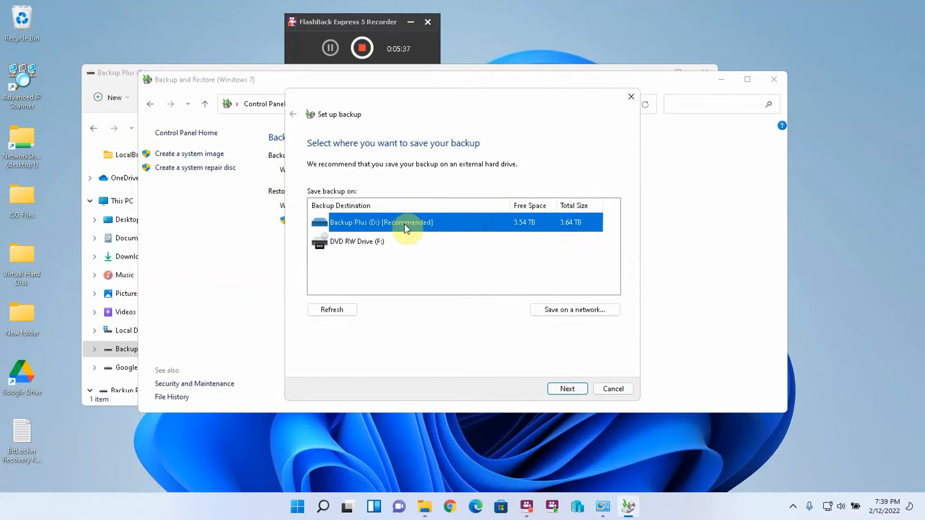
pyautogui.click(557, 388)
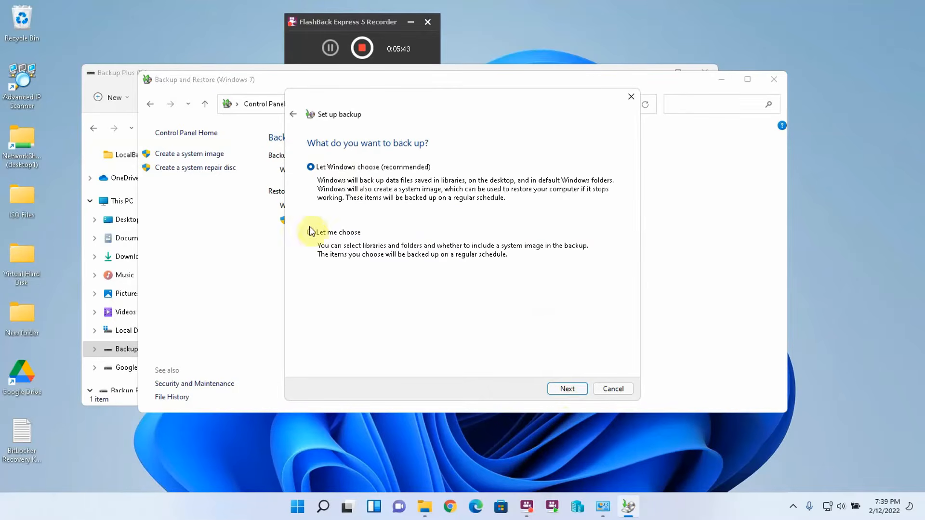
pyautogui.click(310, 233)
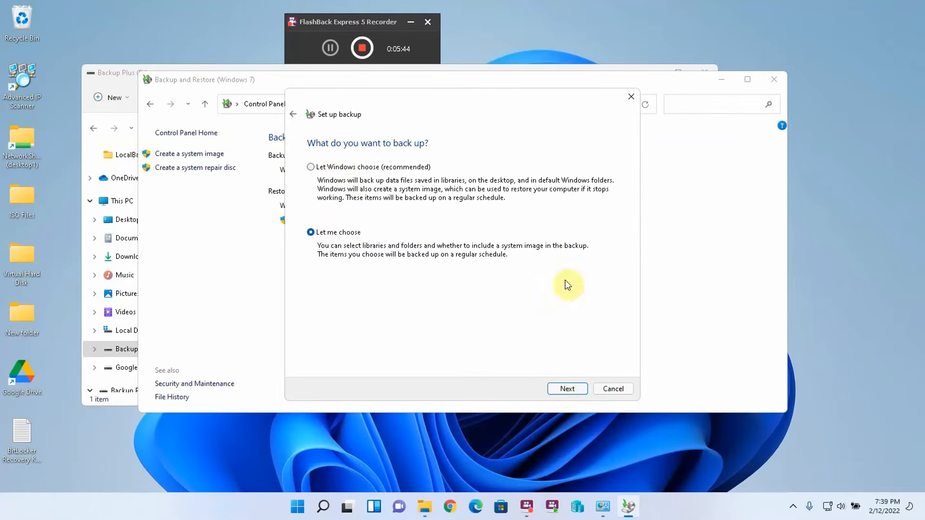
pyautogui.click(568, 385)
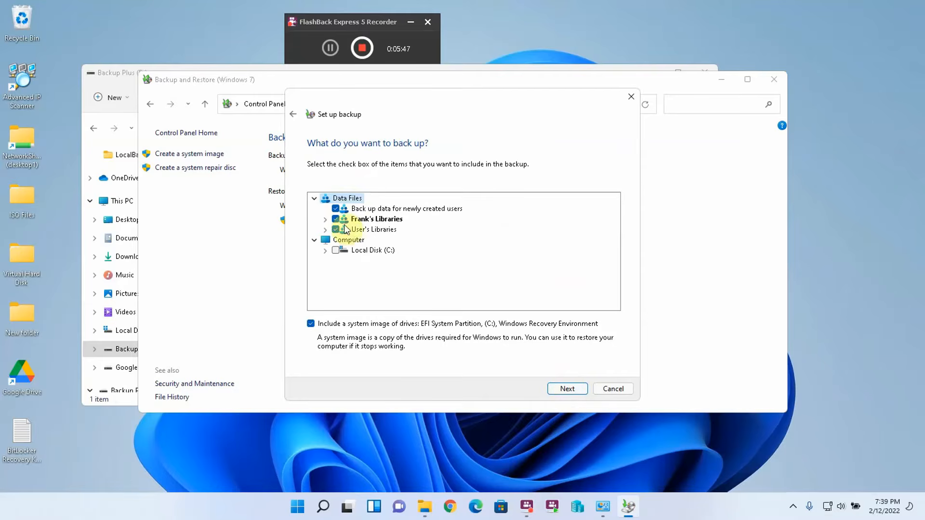
# - Exclude newly created users' data and all user libraries from the backup, and include Local Disk (C:) with its folders expanded
pyautogui.click(336, 209)
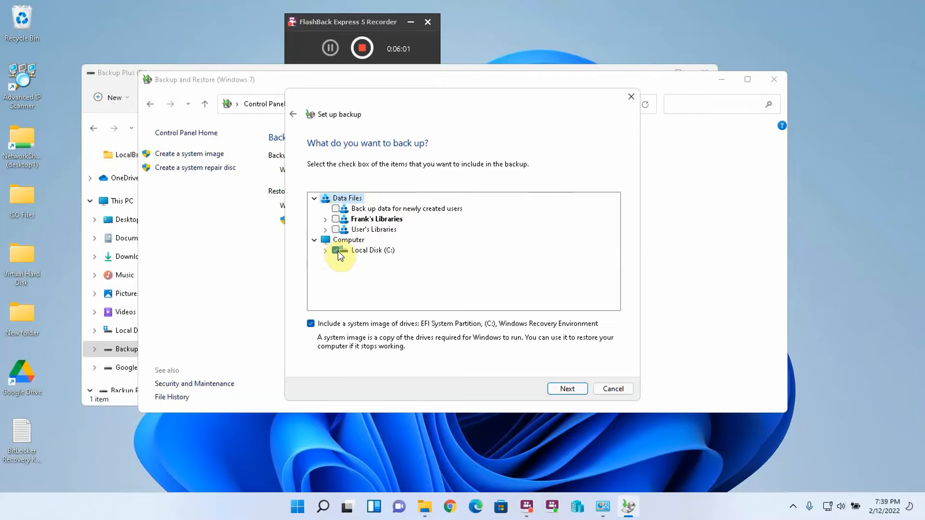
pyautogui.click(325, 250)
pyautogui.scroll(2, 373, 230)
pyautogui.scroll(-1, 374, 231)
pyautogui.scroll(-2, 373, 231)
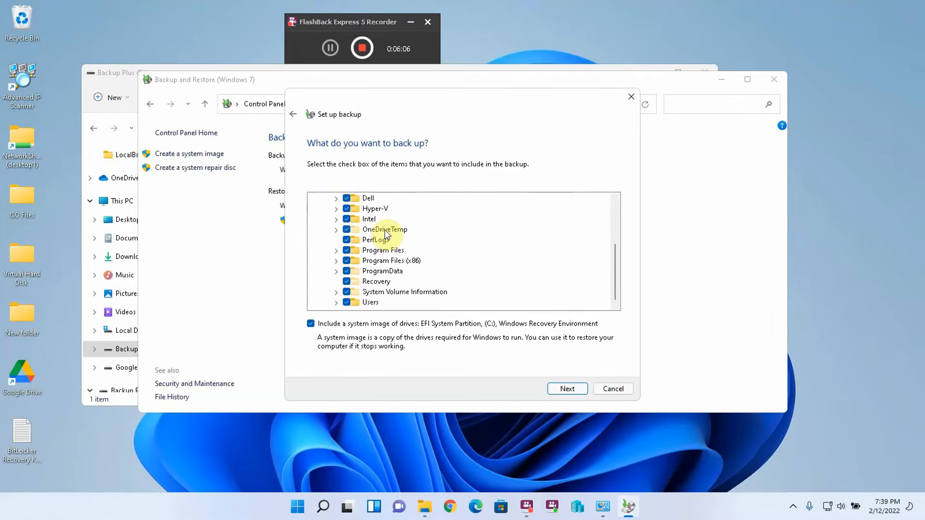
pyautogui.scroll(3, 386, 228)
pyautogui.click(336, 251)
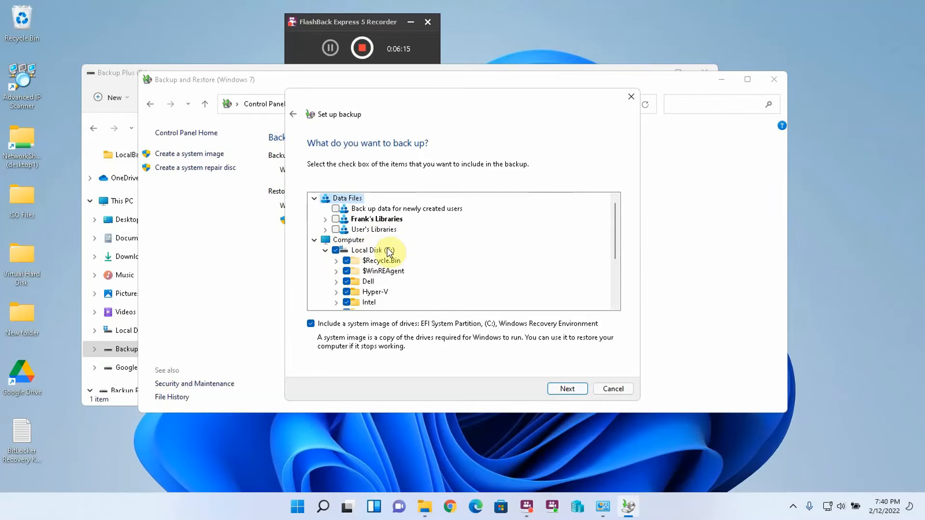
# - Examine which folders on Local Disk (C:) are included in the backup selection
pyautogui.scroll(-1, 390, 252)
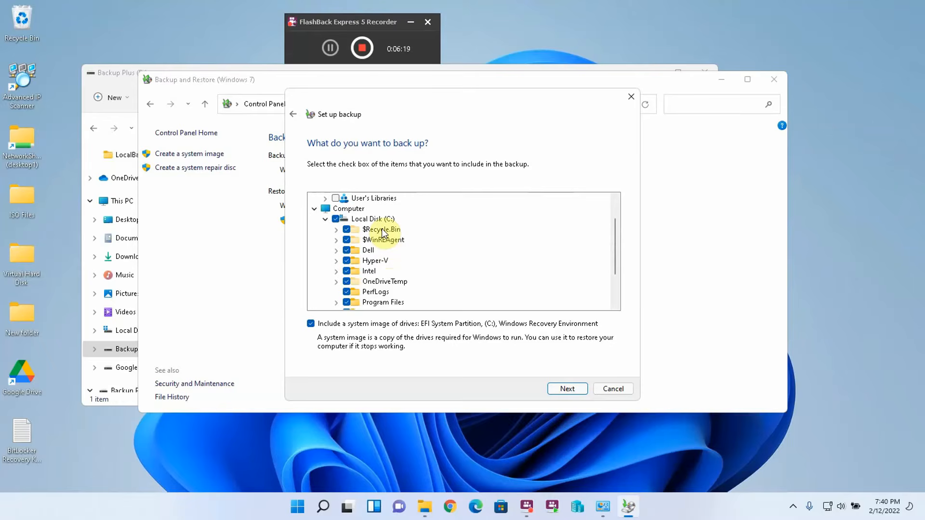
pyautogui.scroll(-1, 381, 229)
pyautogui.scroll(2, 386, 233)
pyautogui.scroll(-2, 387, 236)
pyautogui.scroll(1, 387, 231)
pyautogui.scroll(-1, 356, 289)
pyautogui.scroll(2, 352, 289)
# - Limit the Local Disk (C:) selection to Users without Default, Public and User, and expand the remaining profile folder to review its contents
pyautogui.click(336, 251)
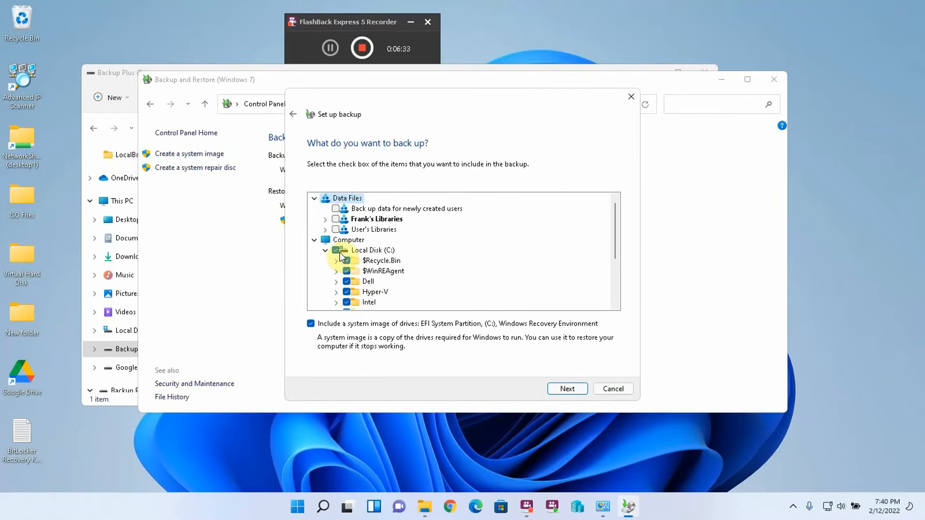
pyautogui.scroll(-3, 383, 246)
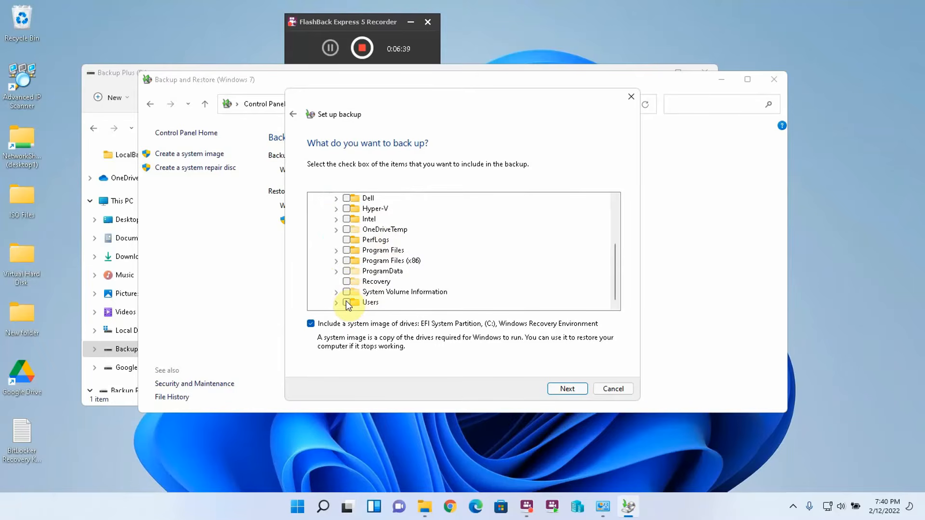
pyautogui.click(347, 302)
pyautogui.scroll(3, 383, 270)
pyautogui.scroll(-3, 381, 255)
pyautogui.click(336, 303)
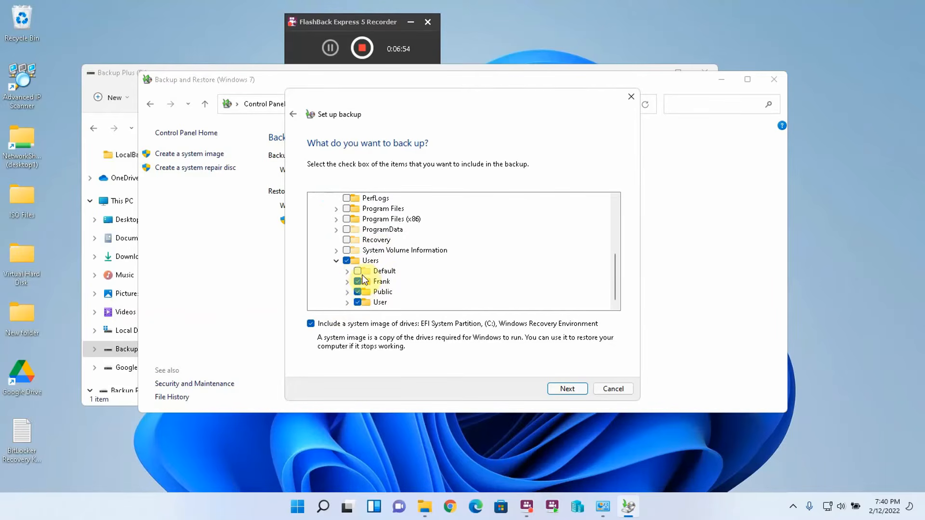
pyautogui.click(357, 302)
pyautogui.click(347, 282)
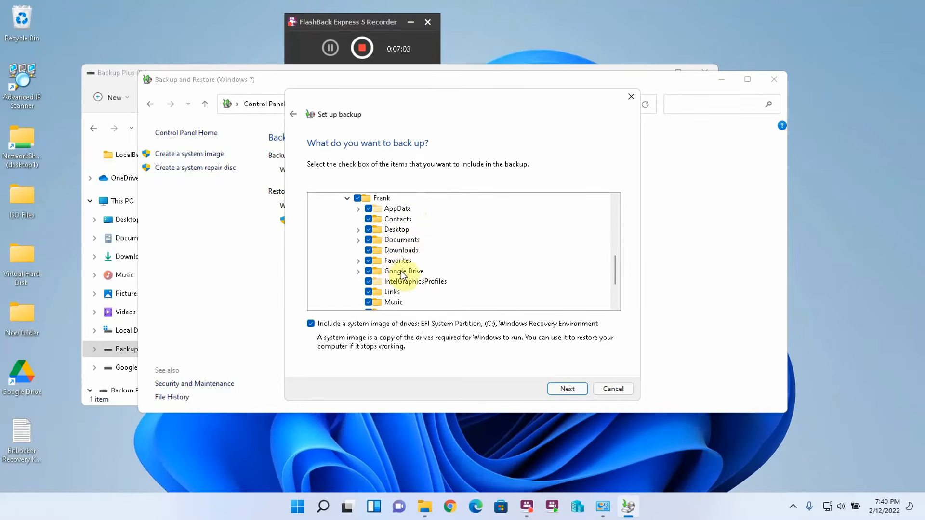
pyautogui.scroll(-2, 405, 272)
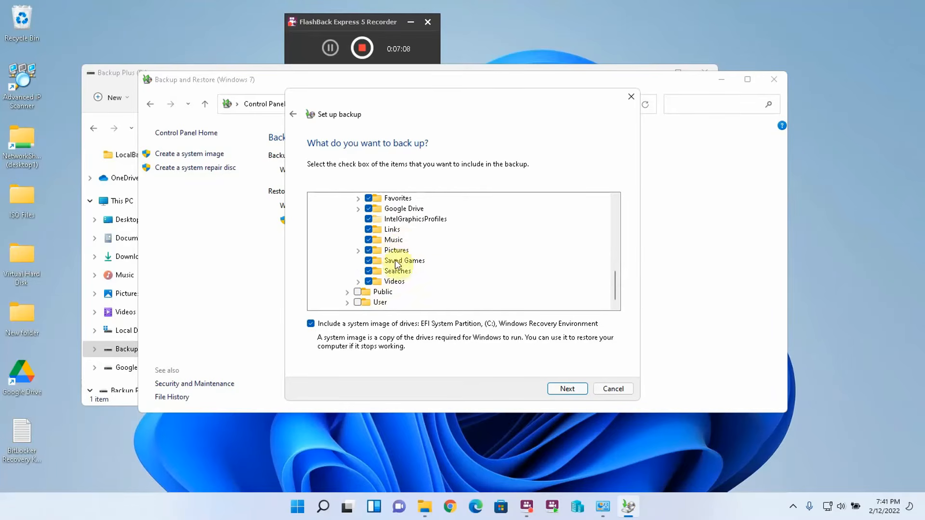
pyautogui.scroll(3, 394, 254)
pyautogui.scroll(2, 392, 252)
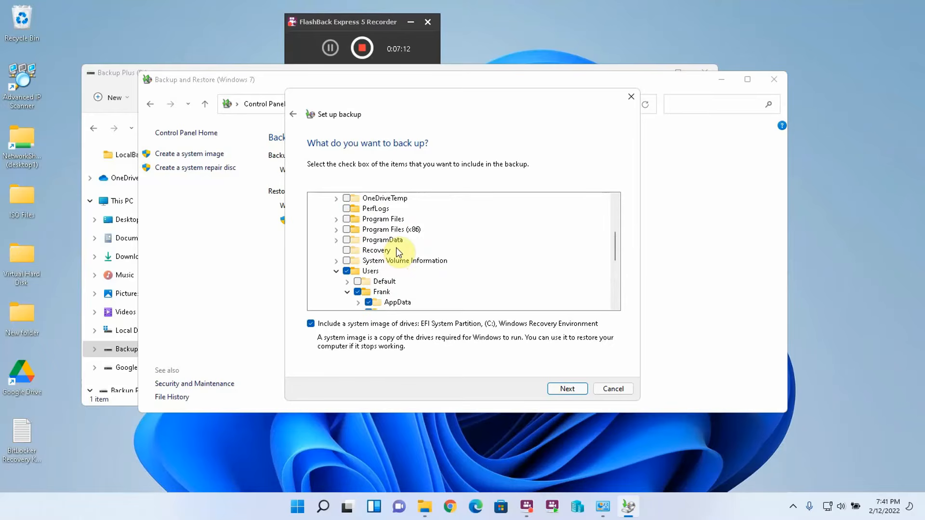
pyautogui.scroll(3, 396, 247)
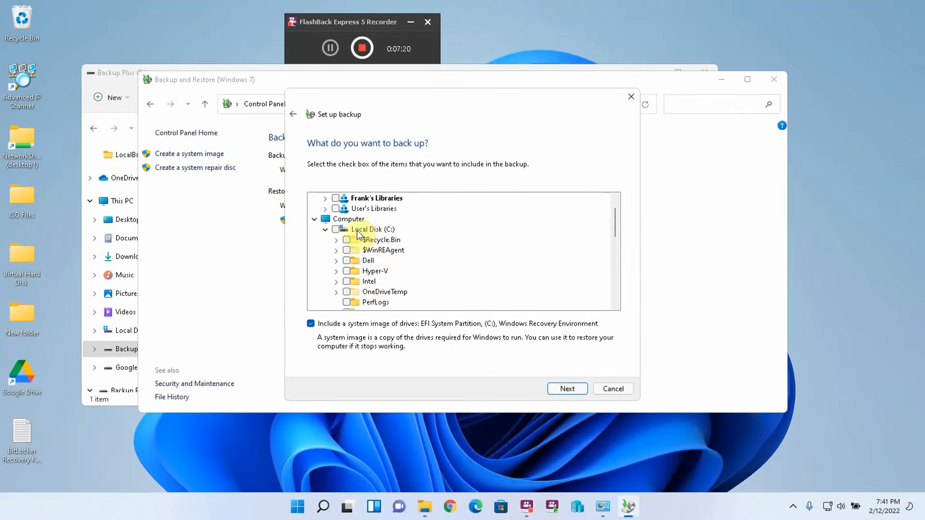
# - Add the Hyper-V folder to the backup selection, exclude the system image of drives, and continue to the settings review
pyautogui.click(346, 271)
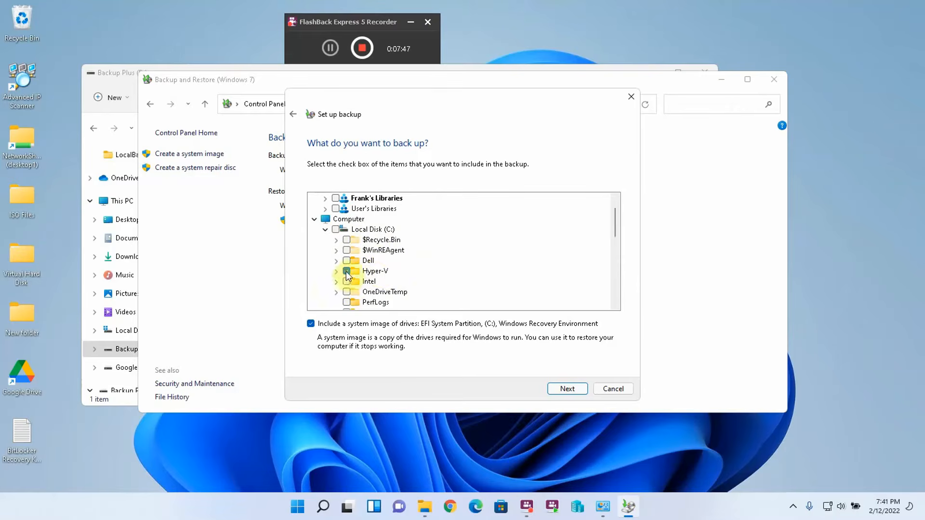
pyautogui.scroll(-1, 386, 241)
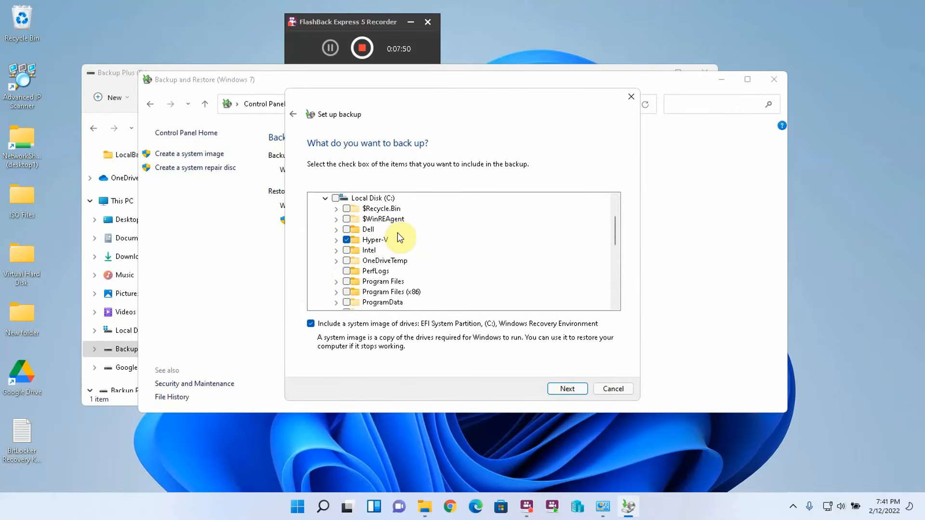
pyautogui.scroll(-5, 398, 232)
pyautogui.scroll(-2, 399, 235)
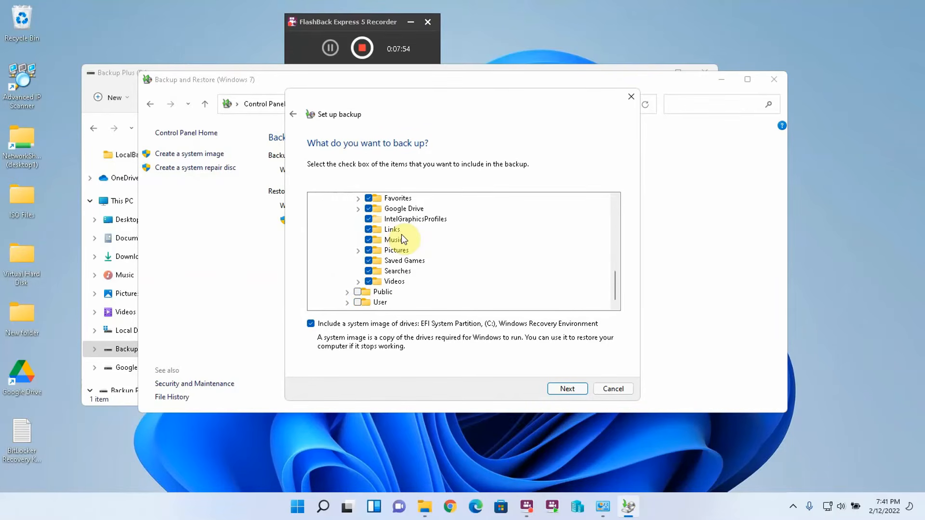
pyautogui.scroll(5, 401, 234)
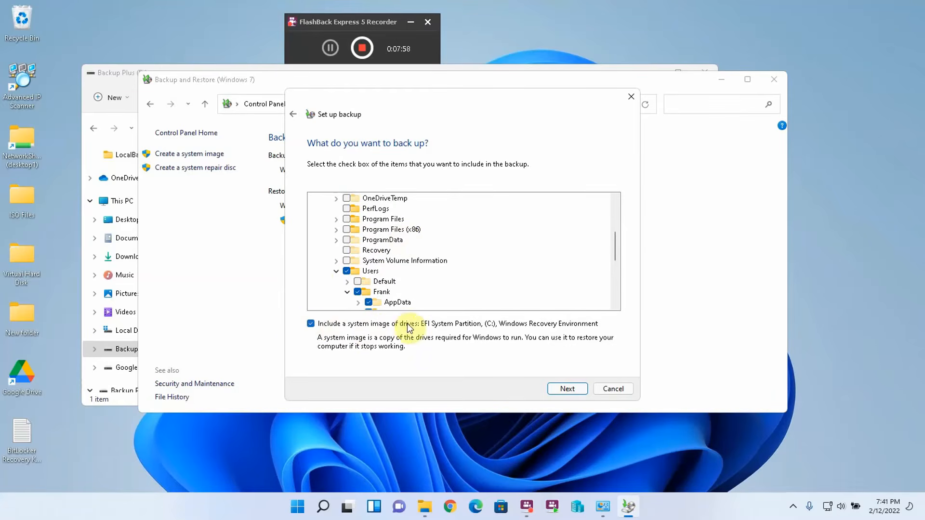
pyautogui.click(311, 326)
pyautogui.click(566, 389)
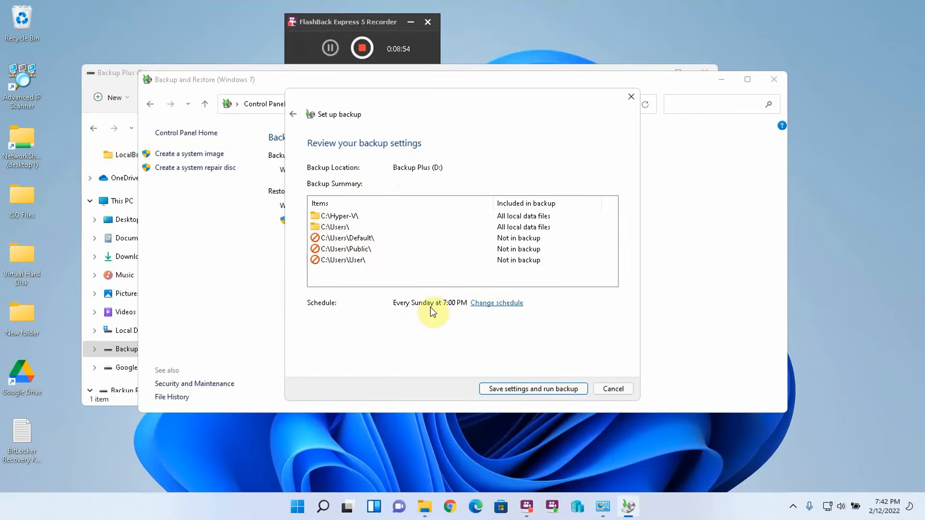
# - Schedule the backup daily at 2:00 PM, and save the settings and run the backup
pyautogui.click(496, 303)
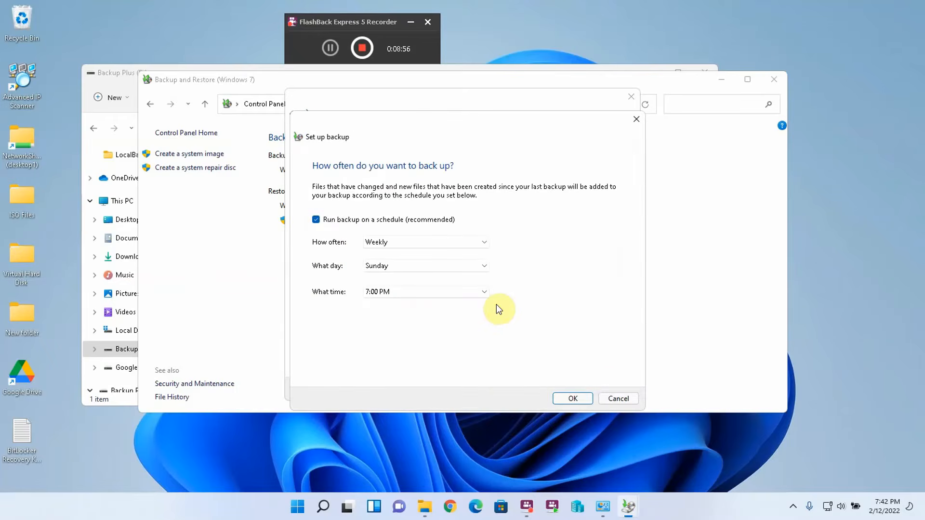
pyautogui.click(482, 244)
pyautogui.click(426, 253)
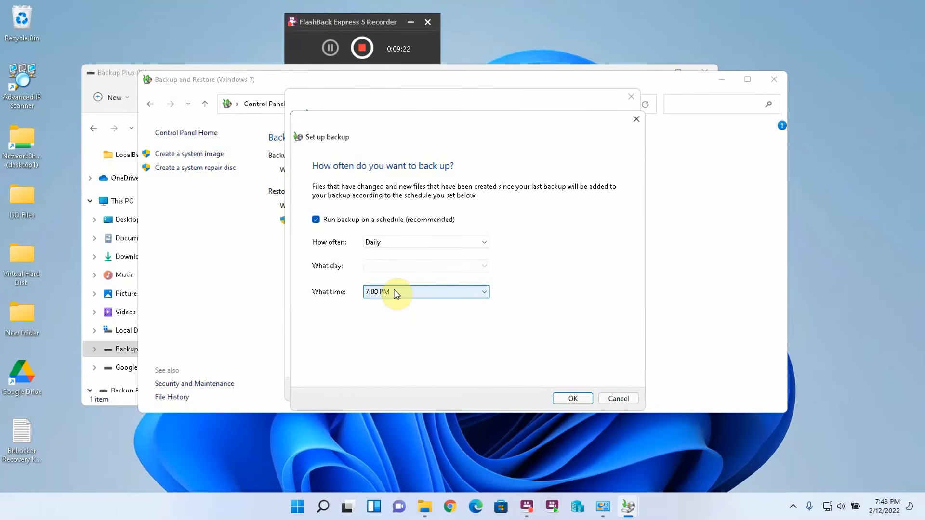
pyautogui.click(486, 292)
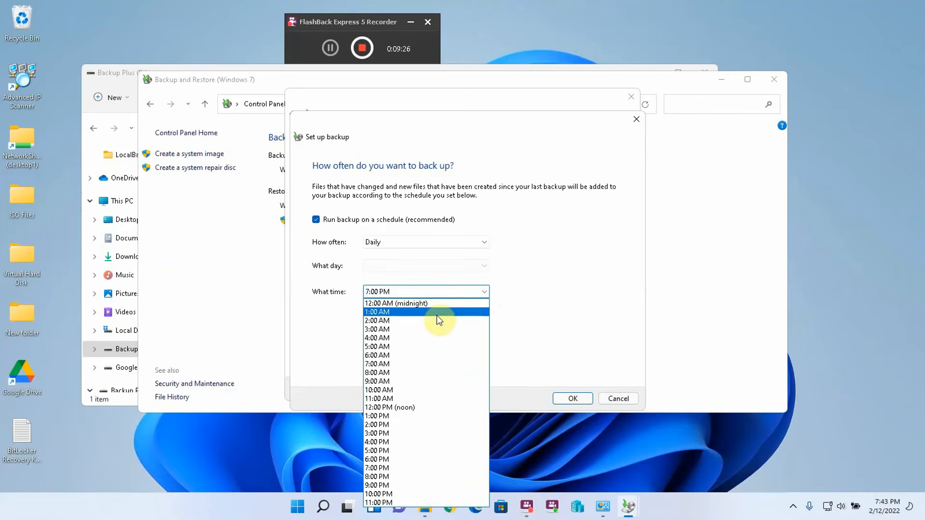
pyautogui.click(417, 424)
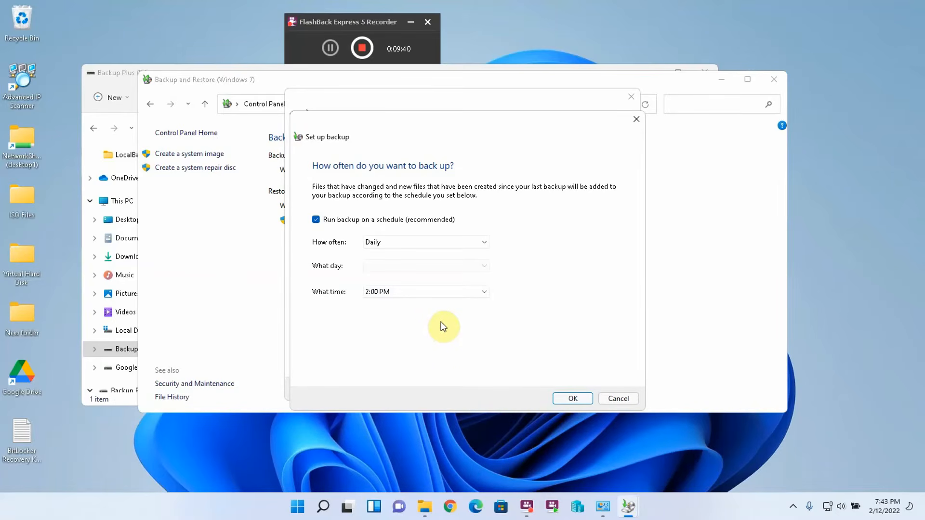
pyautogui.click(571, 399)
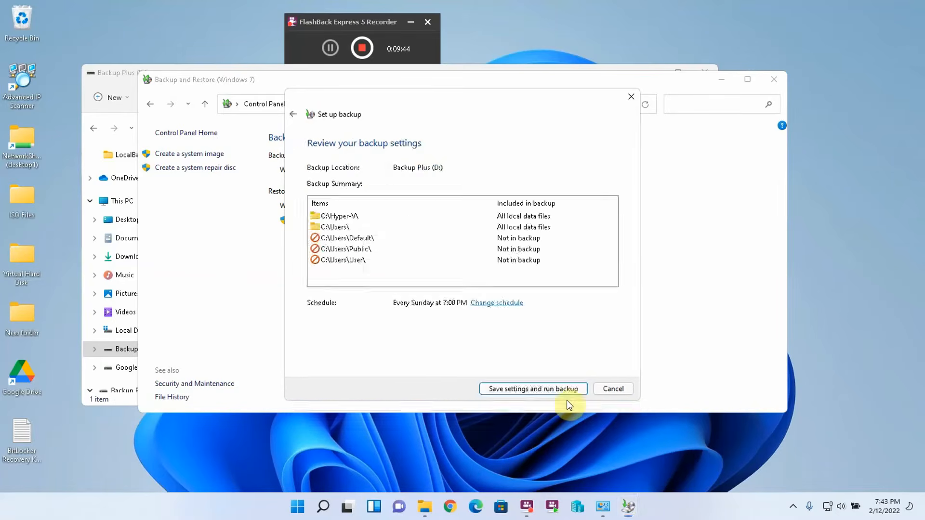
pyautogui.click(532, 389)
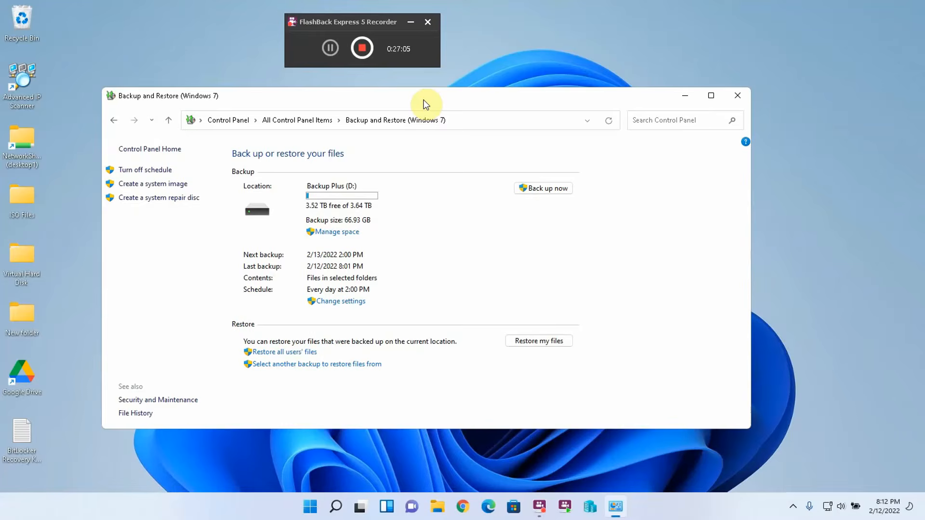
# - Shift the Backup and Restore window slightly, and examine the contents of the desktop's ISO Files folder before closing File Explorer
pyautogui.moveTo(423, 99)
pyautogui.mouseDown()
pyautogui.moveTo(442, 97)
pyautogui.moveTo(432, 101)
pyautogui.mouseUp()
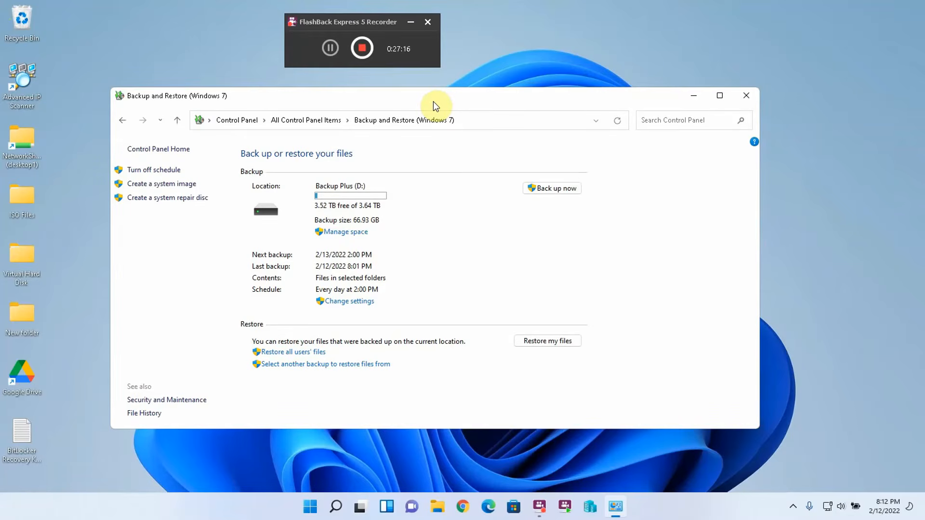
pyautogui.moveTo(433, 102); pyautogui.dragTo(446, 98)
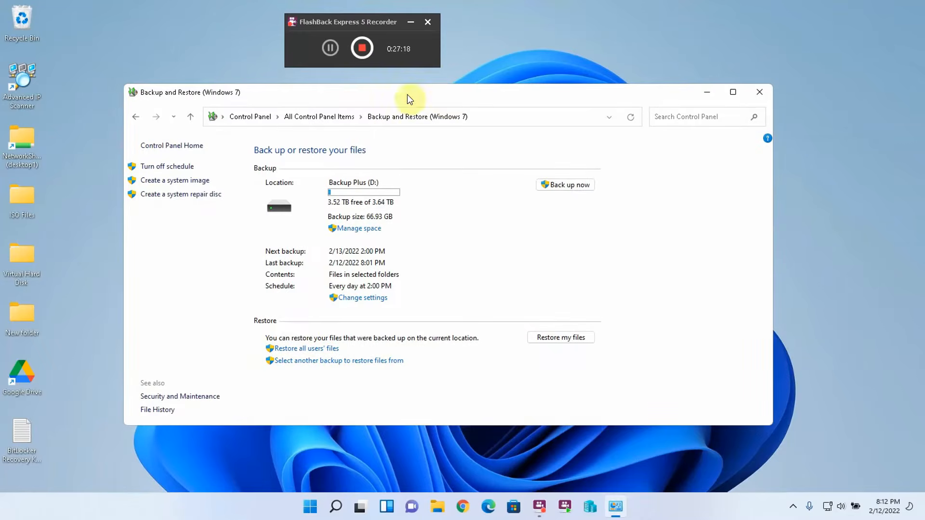
pyautogui.click(73, 212)
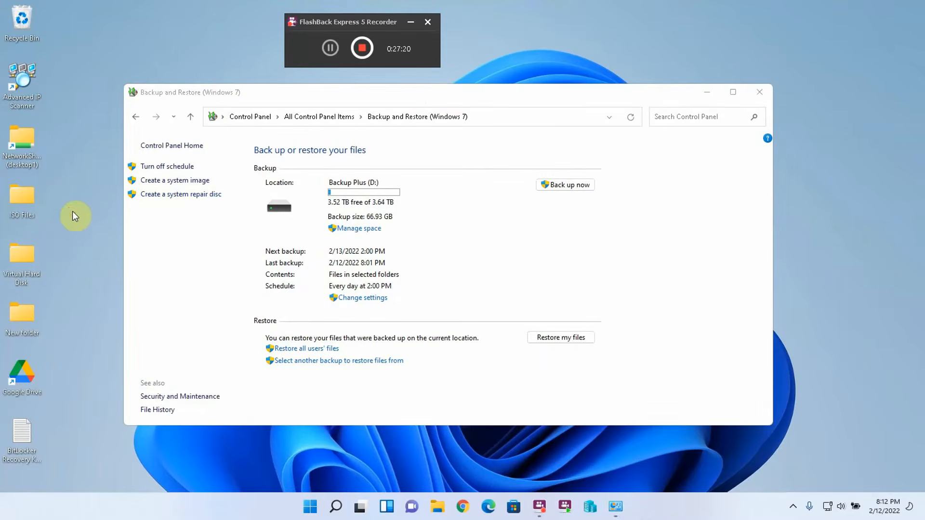
pyautogui.doubleClick(30, 194)
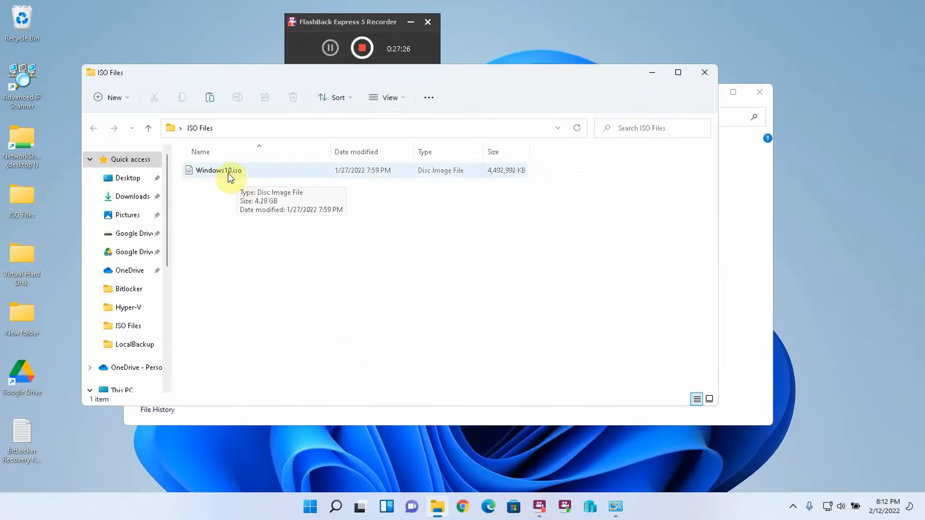
pyautogui.click(148, 128)
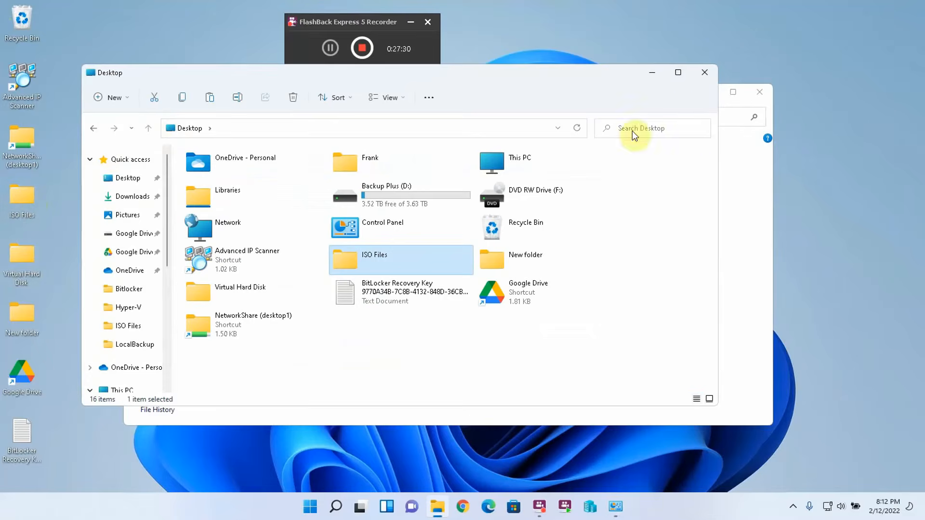
pyautogui.click(704, 73)
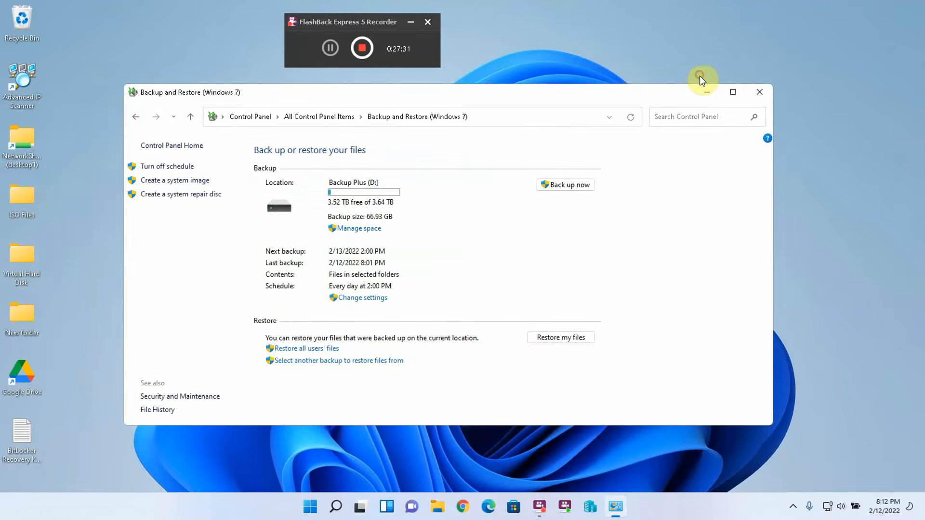
# - Close the Backup and Restore window, and delete the ISO Files folder from the desktop
pyautogui.click(757, 97)
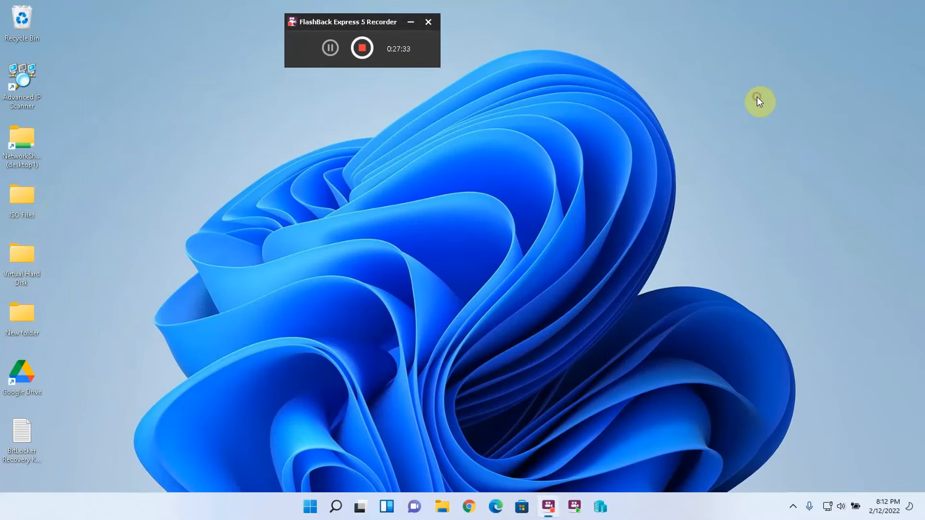
pyautogui.rightClick(23, 198)
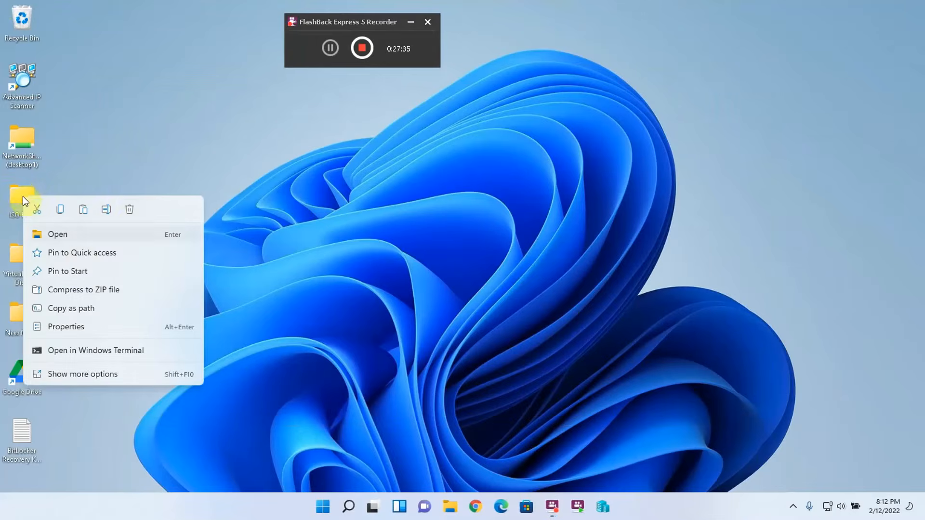
pyautogui.click(129, 210)
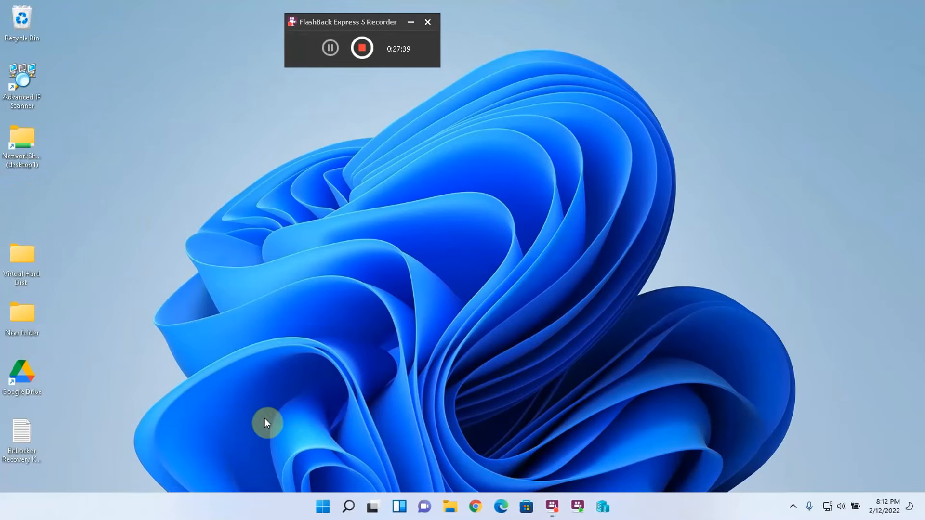
# - Delete all files in the Downloads folder, and close File Explorer
pyautogui.click(451, 510)
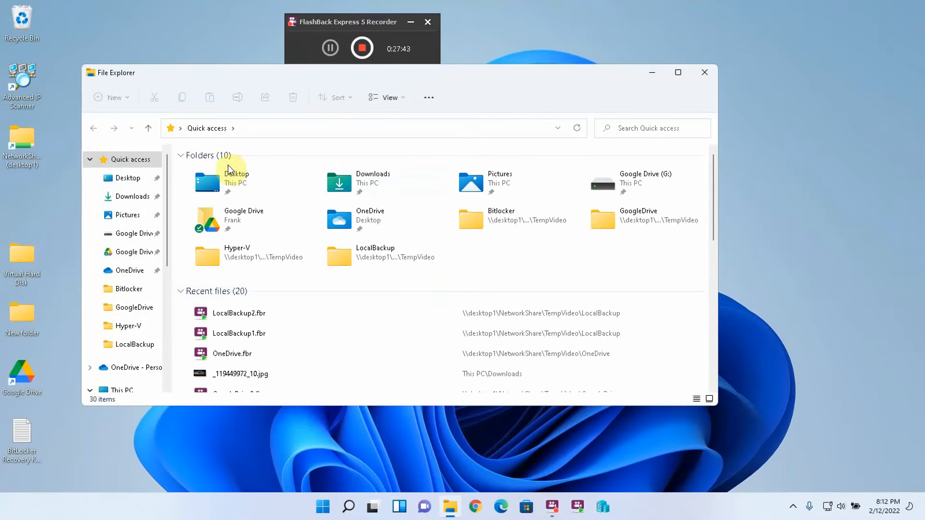
pyautogui.click(123, 197)
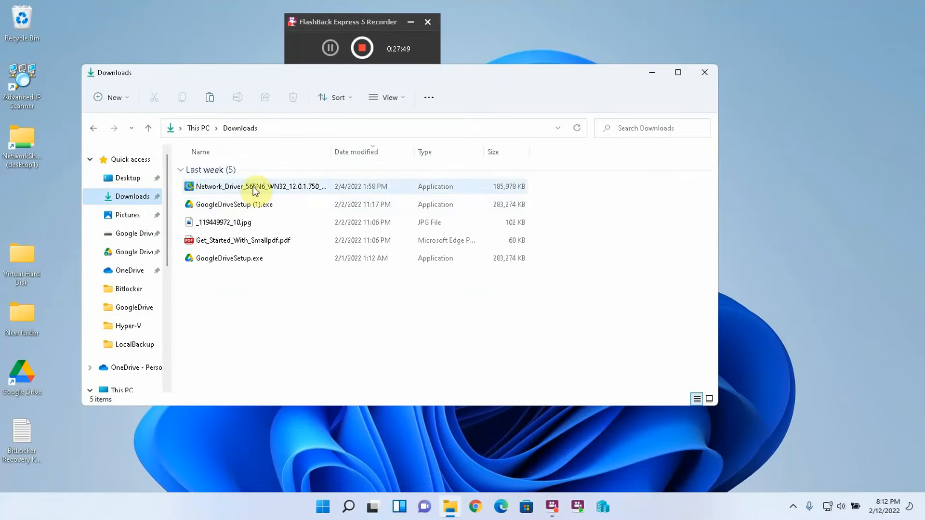
pyautogui.hotkey('ctrl', 'a')
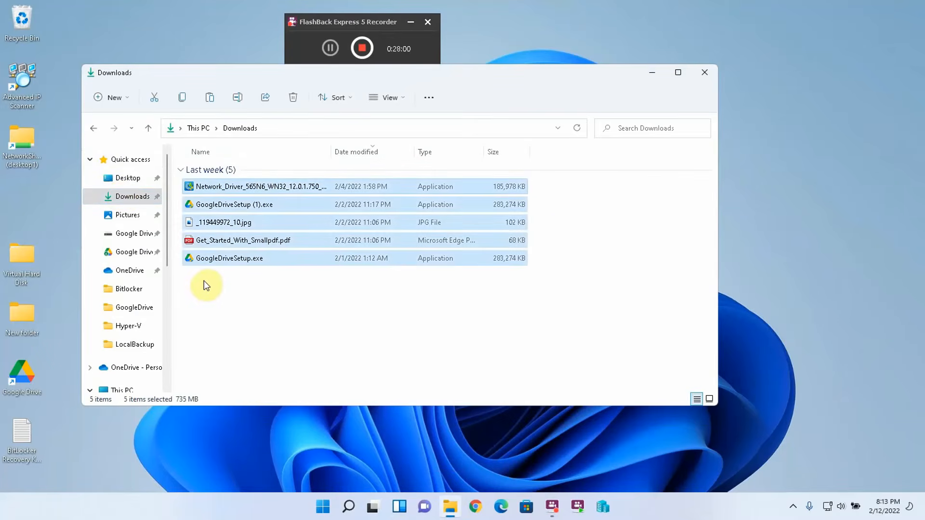
pyautogui.press('Delete')
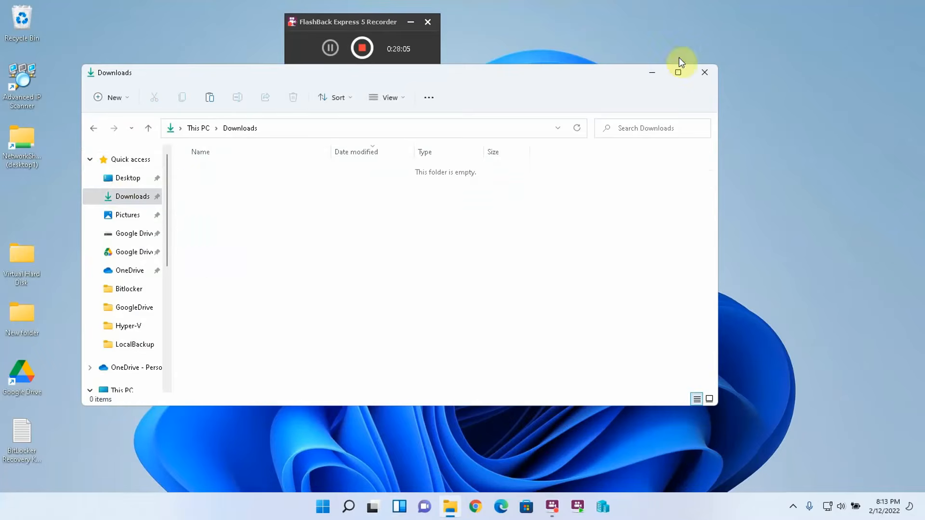
pyautogui.click(704, 72)
# - Permanently delete all items in the Recycle Bin, and close its window
pyautogui.doubleClick(22, 14)
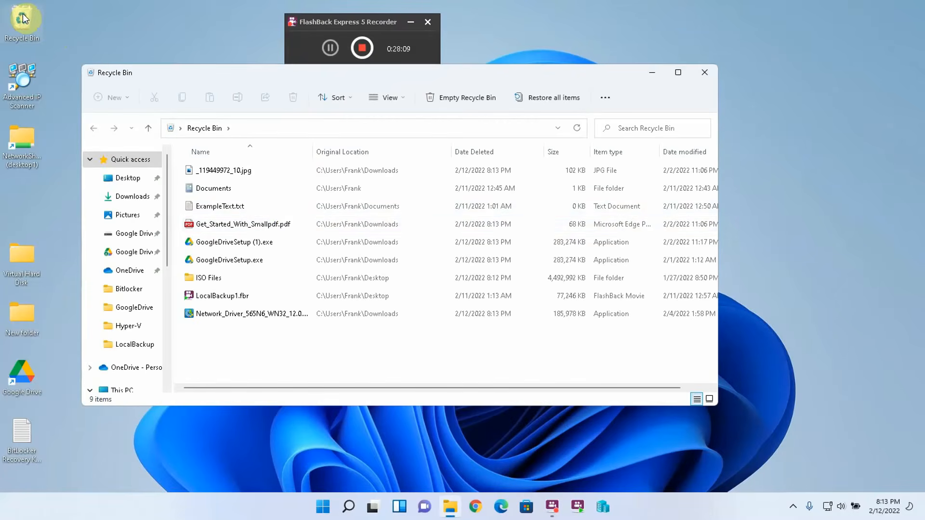
pyautogui.hotkey('ctrl', 'a')
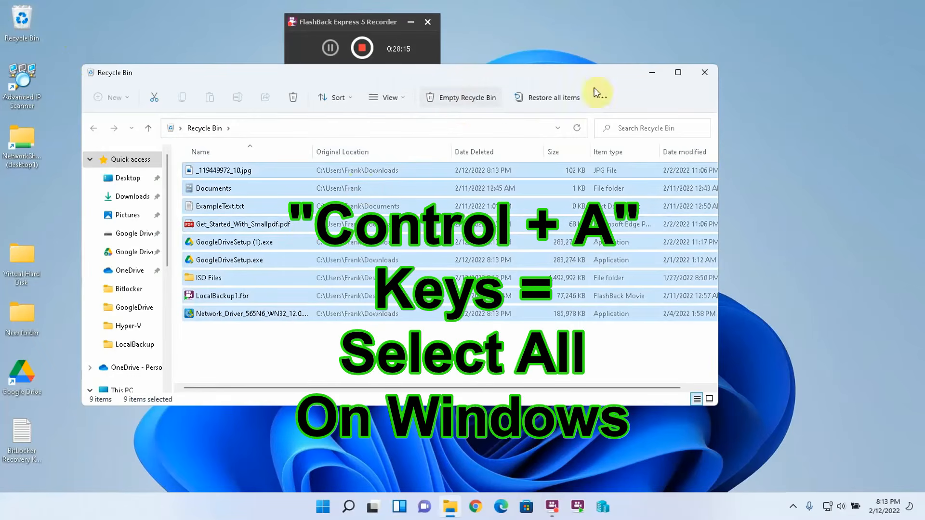
pyautogui.click(448, 97)
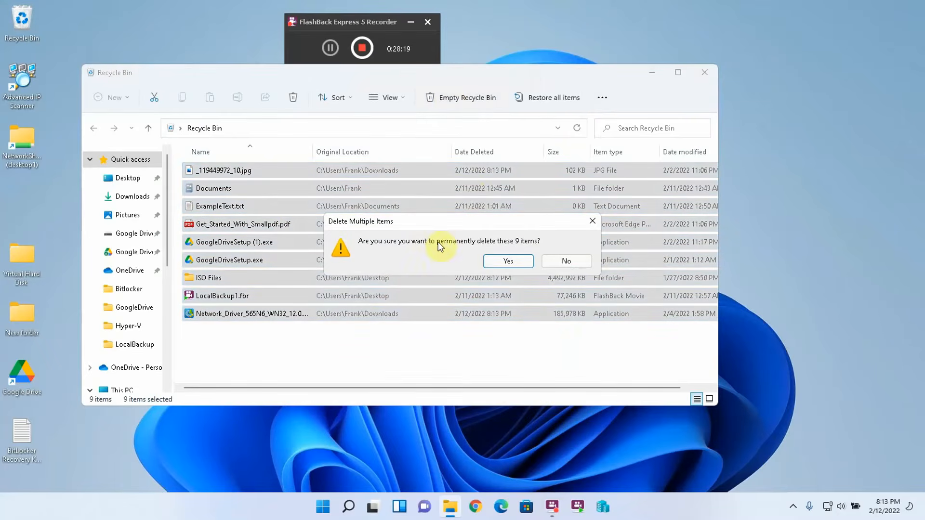
pyautogui.click(511, 260)
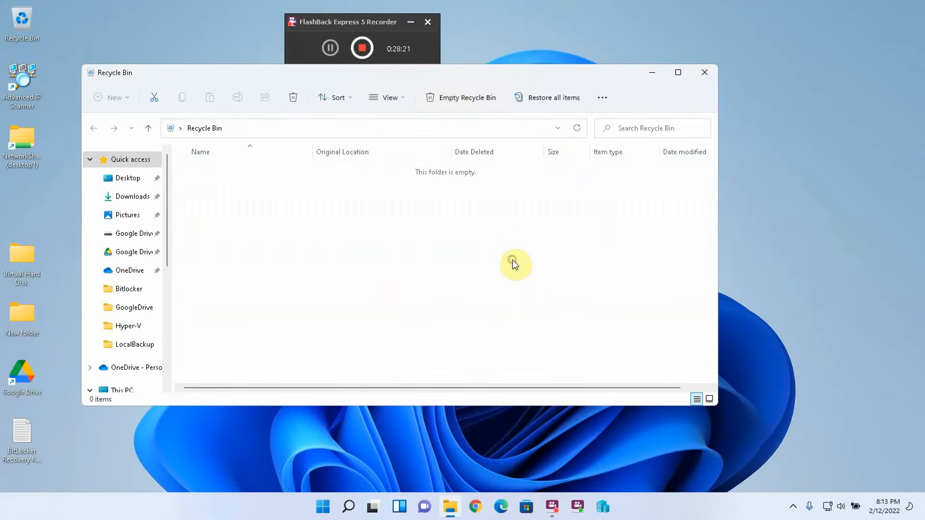
pyautogui.click(703, 72)
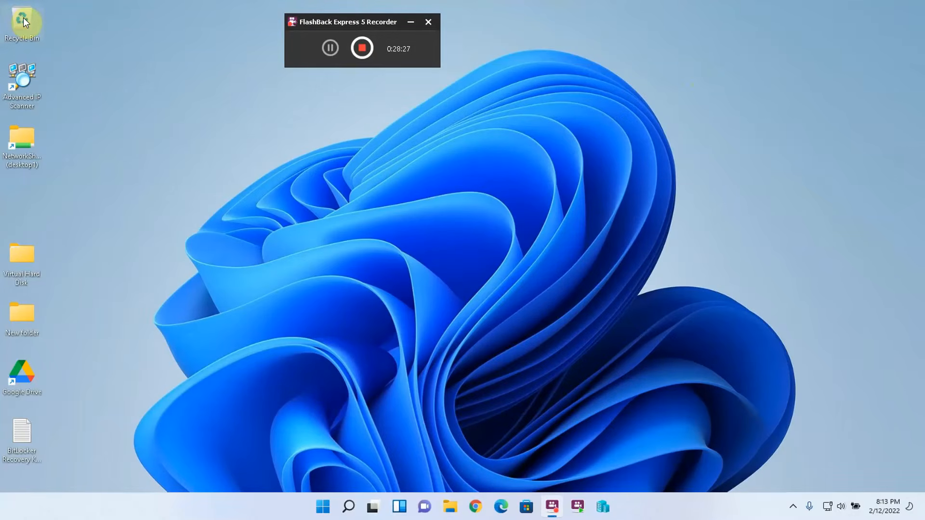
pyautogui.click(329, 161)
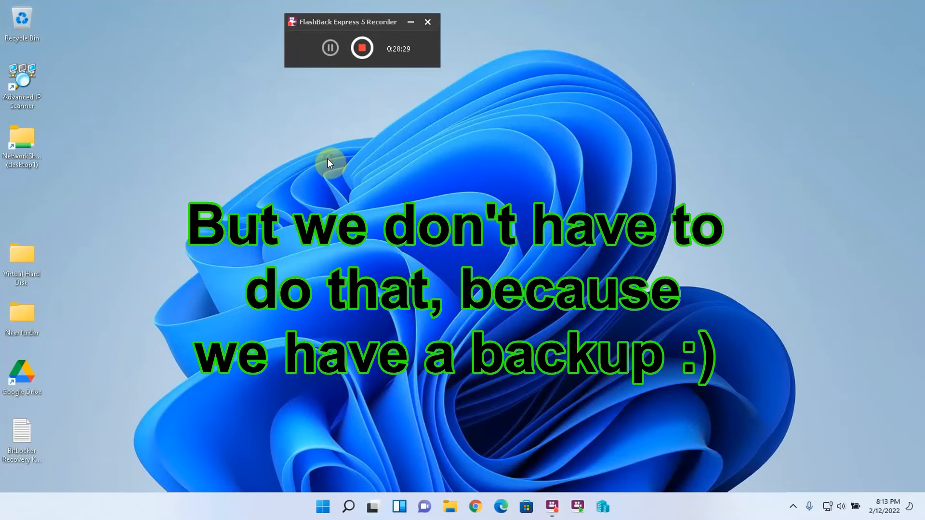
# - Open Backup and Restore (Windows 7) from Control Panel, and start restoring files from the backup
pyautogui.click(348, 507)
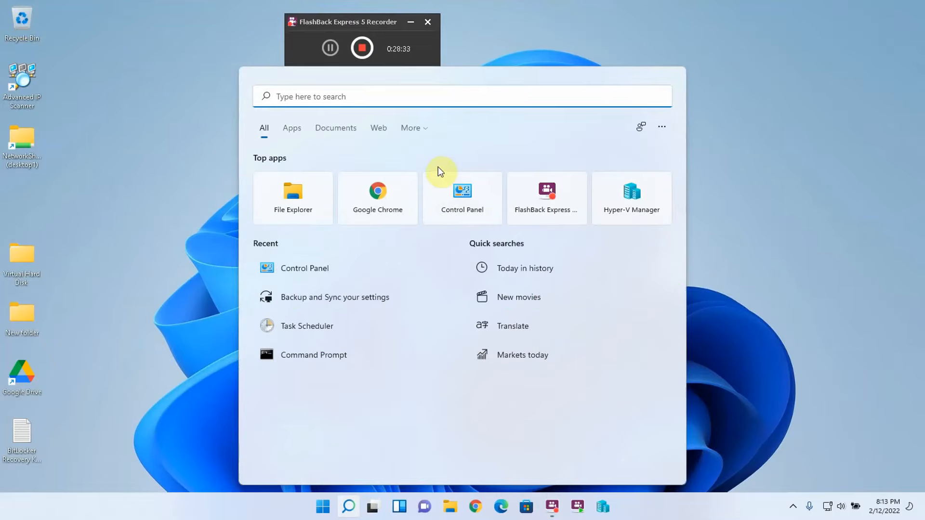
pyautogui.click(439, 95)
pyautogui.write('b')
pyautogui.press('BackSpace')
pyautogui.write('control')
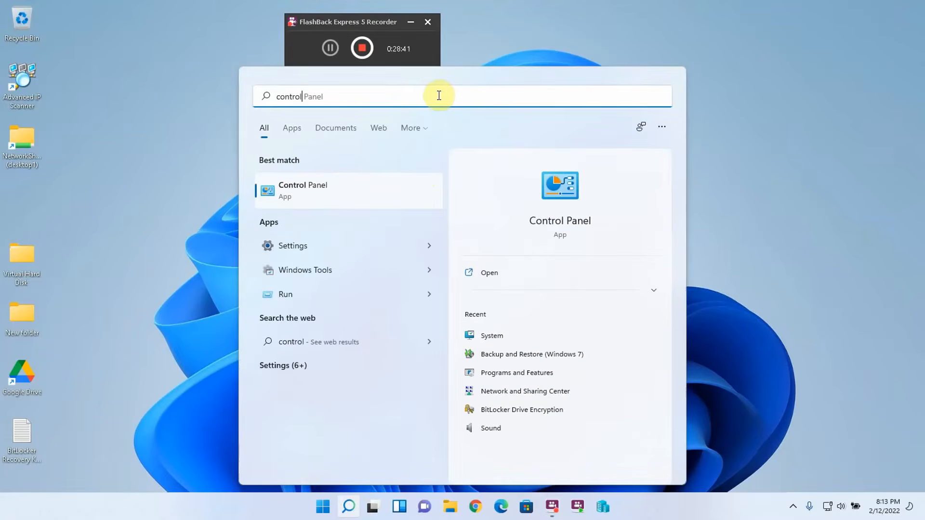
pyautogui.click(344, 188)
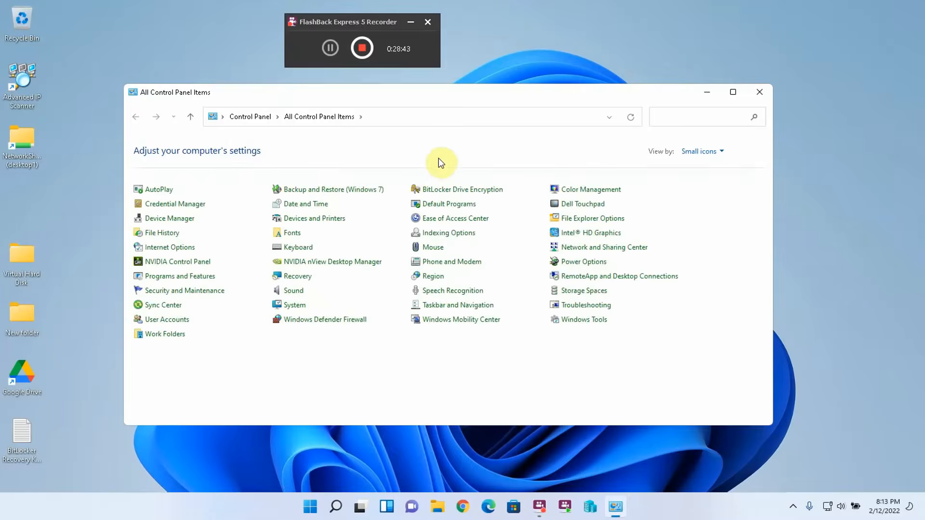
pyautogui.click(316, 193)
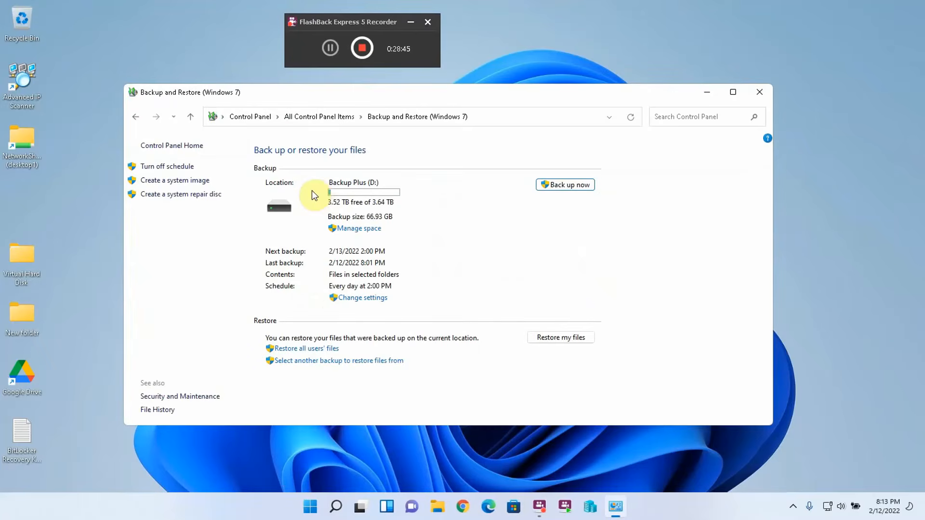
pyautogui.click(557, 338)
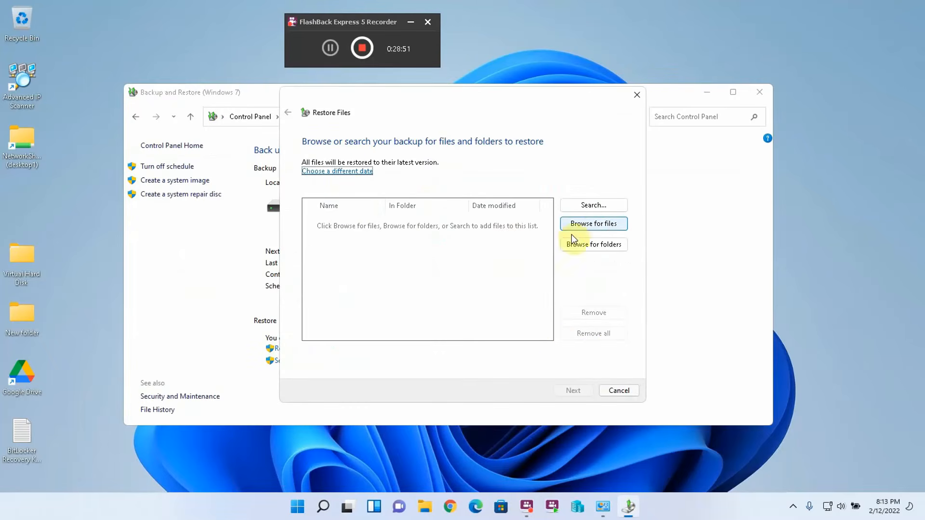
# - Add Windows10.iso from the ISO Files folder on the backed-up user profile's Desktop to the files to restore
pyautogui.click(593, 224)
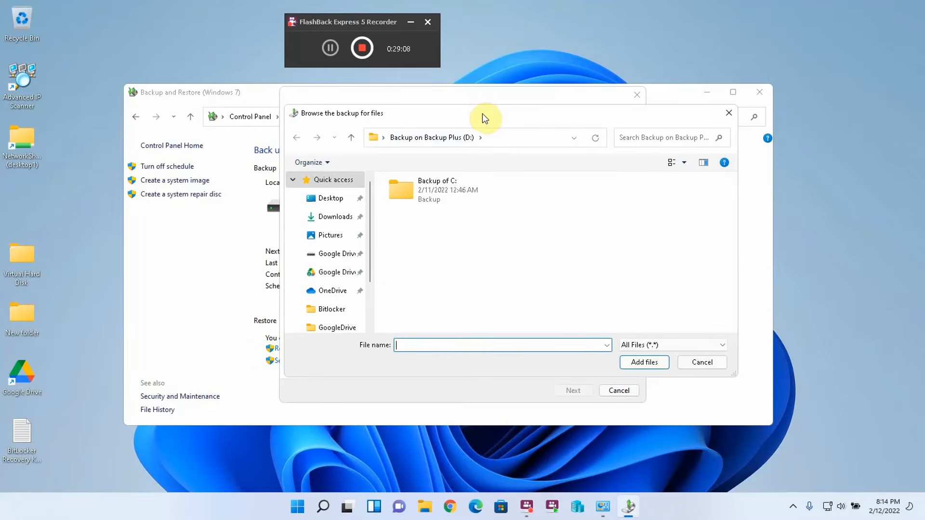
pyautogui.doubleClick(427, 189)
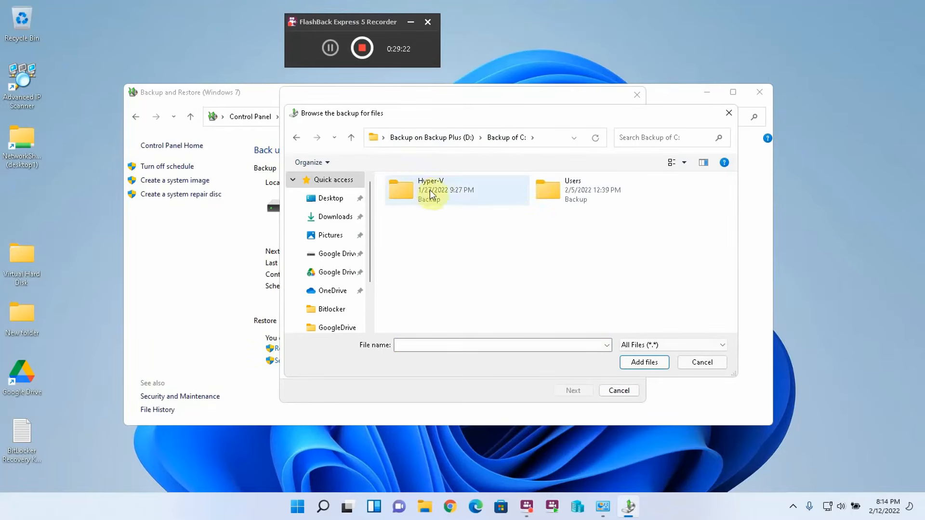
pyautogui.doubleClick(546, 189)
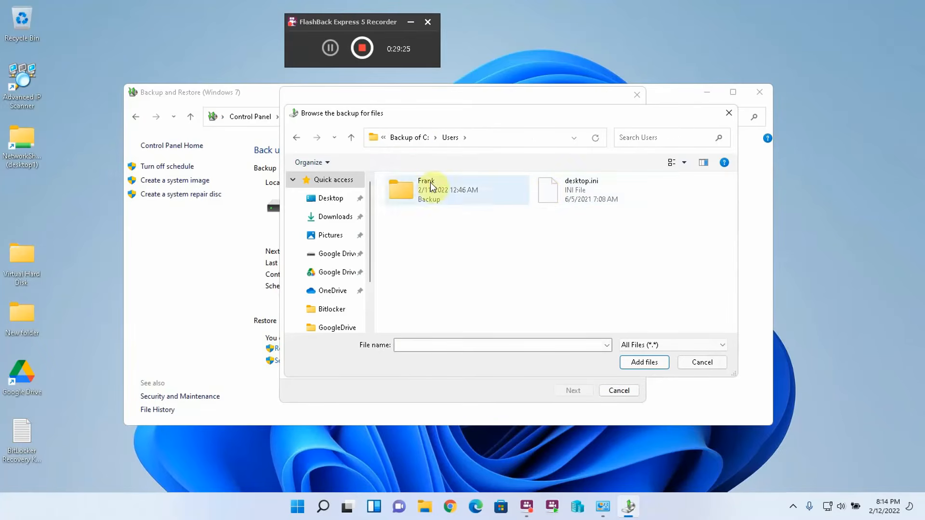
pyautogui.doubleClick(413, 186)
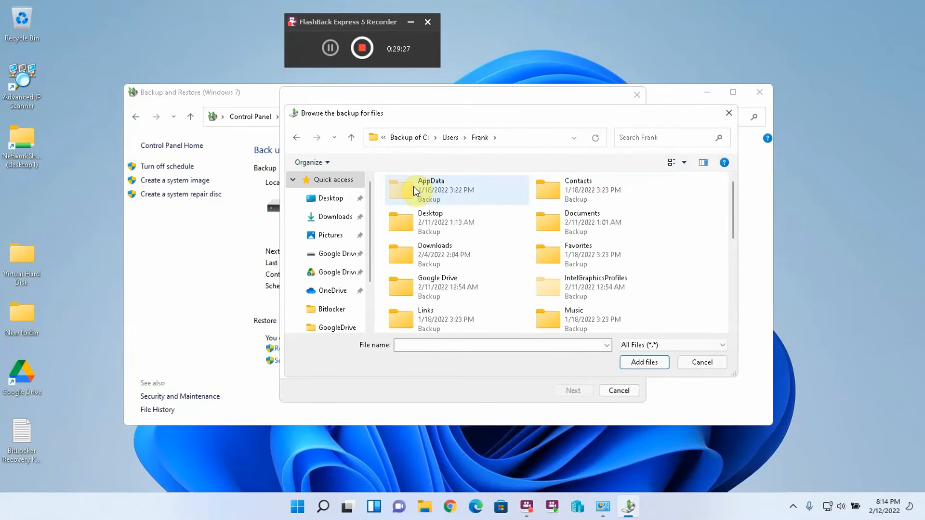
pyautogui.doubleClick(409, 221)
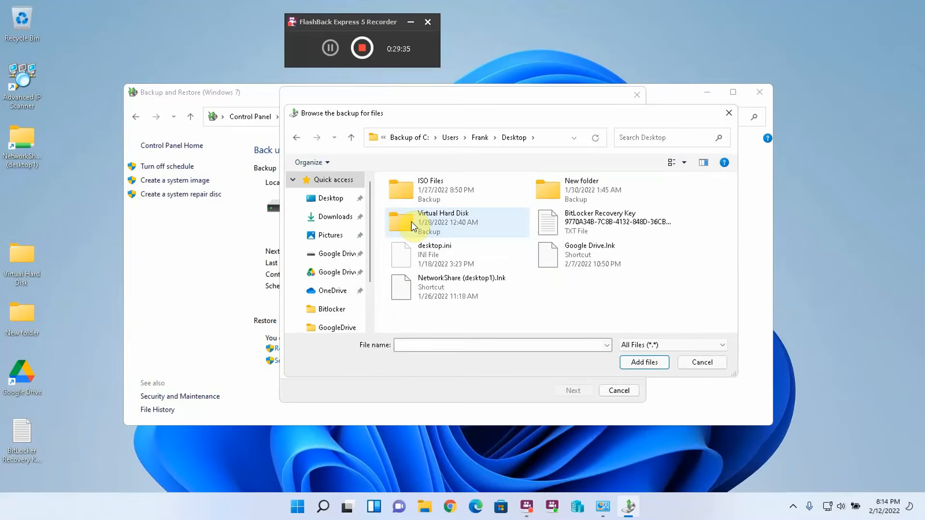
pyautogui.doubleClick(411, 188)
pyautogui.click(441, 190)
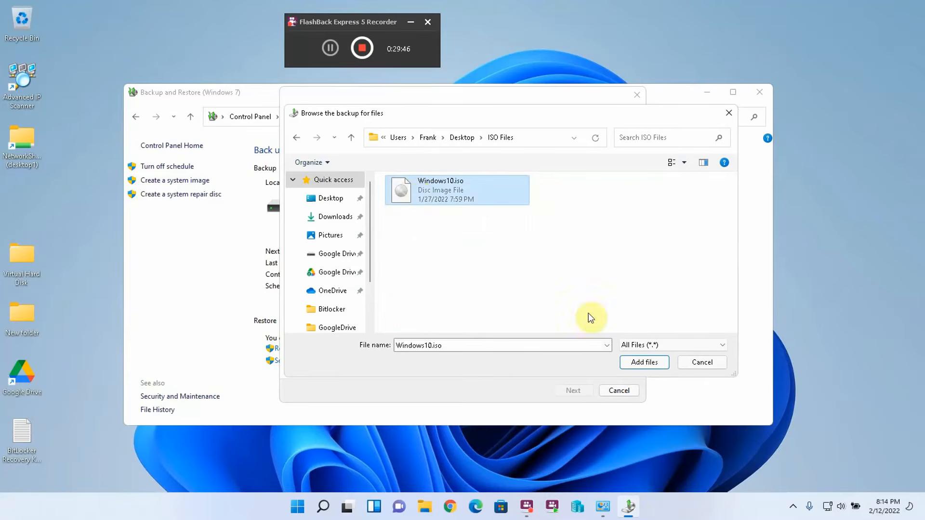
pyautogui.click(638, 364)
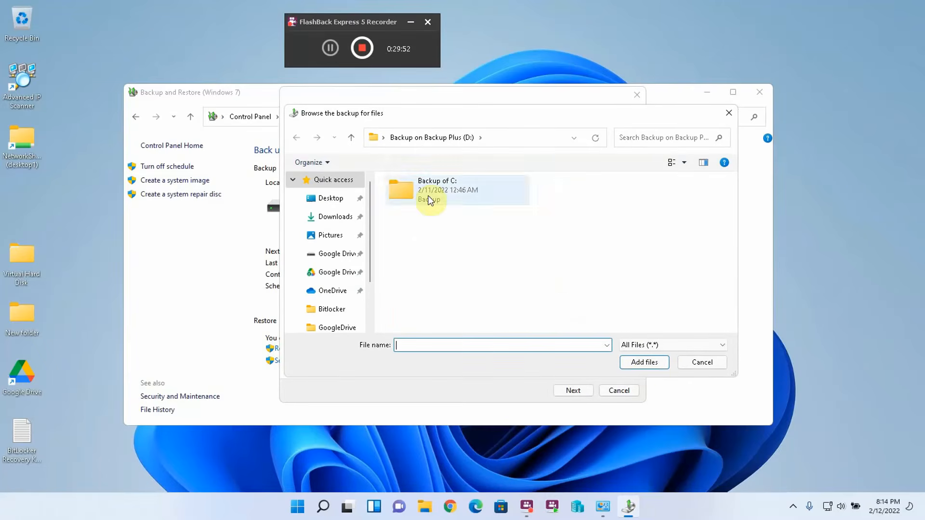
# - Add all files from the backed-up user profile's Downloads folder to the restore list
pyautogui.doubleClick(428, 196)
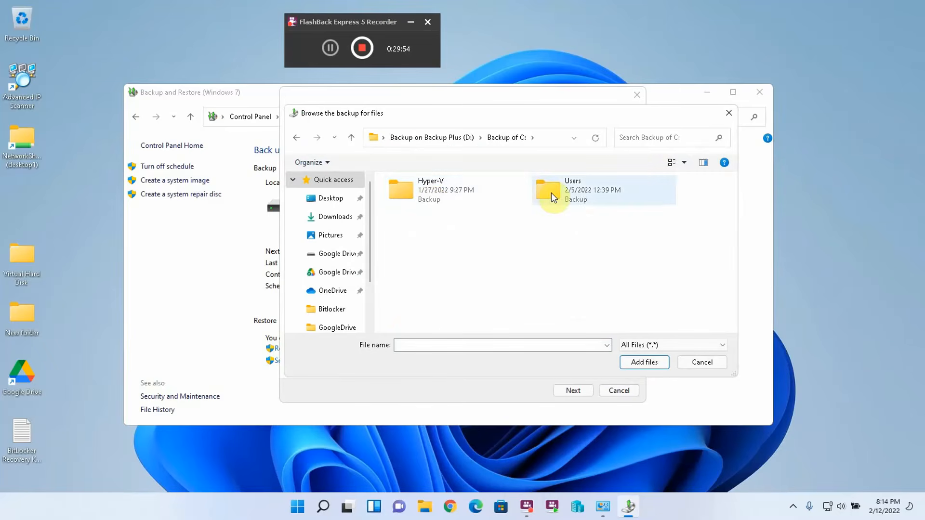
pyautogui.doubleClick(551, 192)
pyautogui.doubleClick(433, 191)
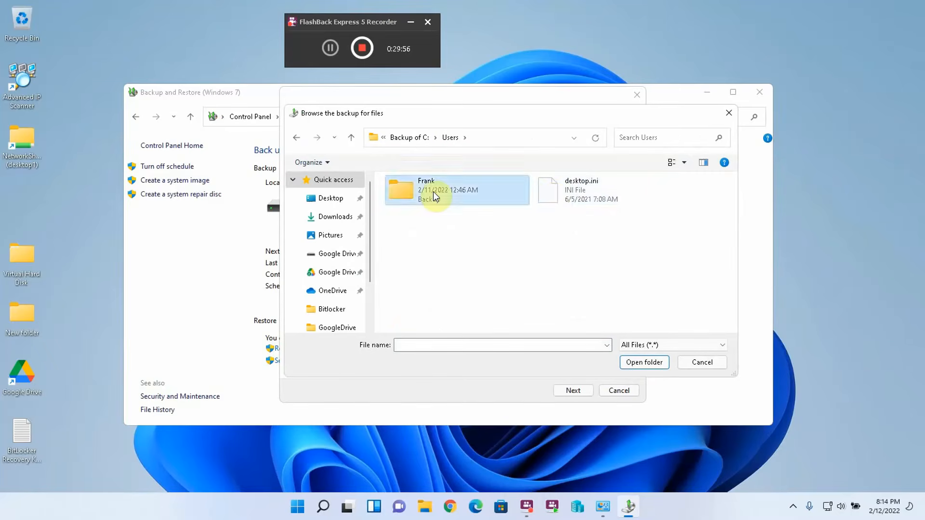
pyautogui.doubleClick(430, 254)
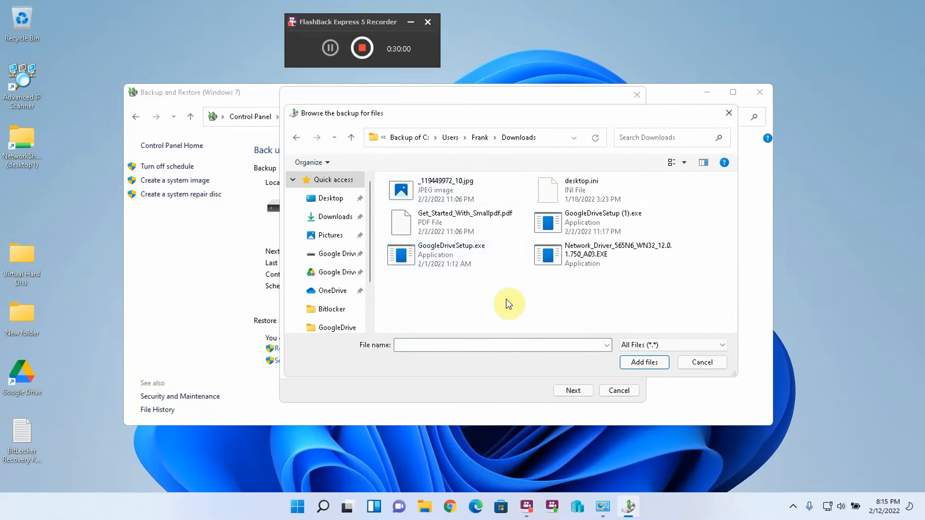
pyautogui.hotkey('ctrl', 'a')
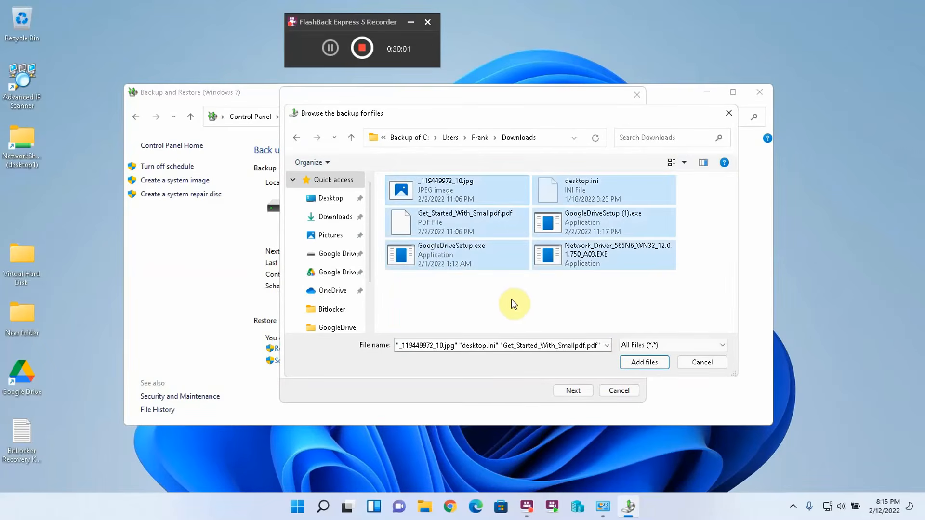
pyautogui.click(645, 362)
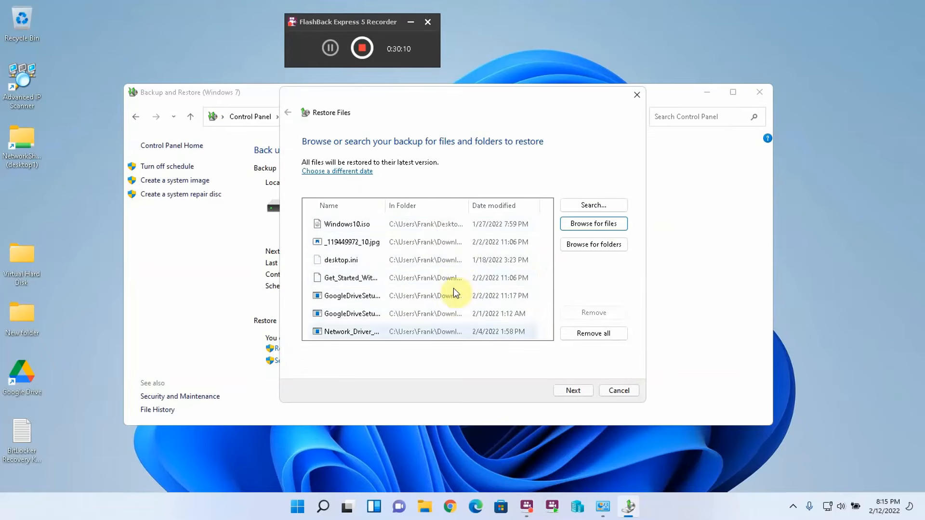
# - Restore the listed files to their original location, choosing not to copy the conflicting desktop.ini
pyautogui.click(573, 391)
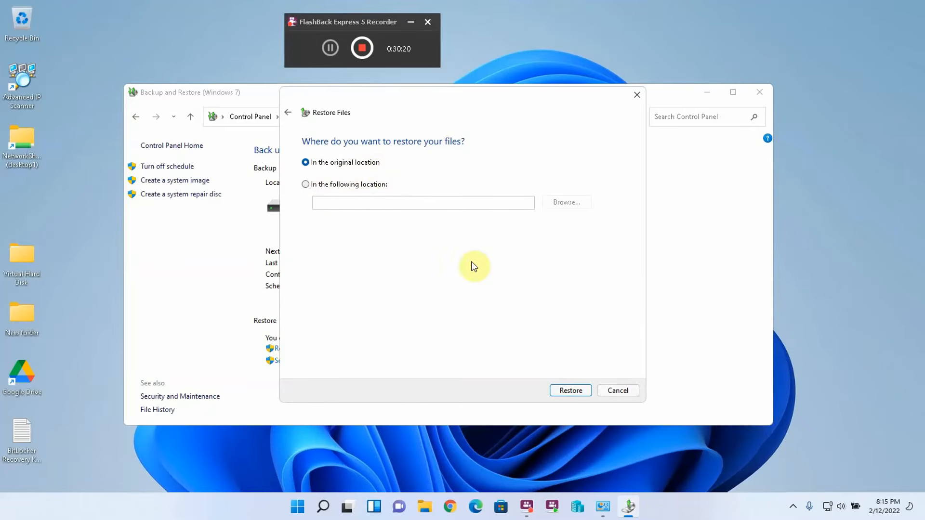
pyautogui.click(565, 391)
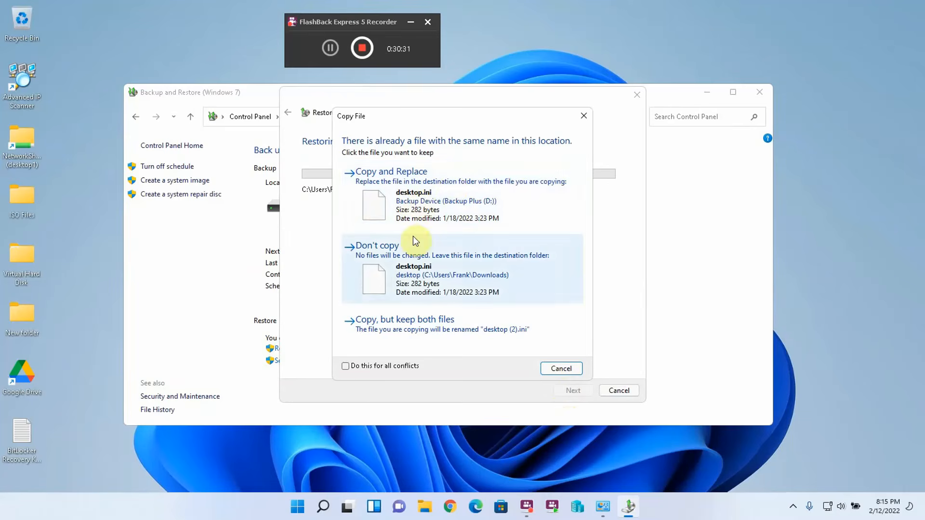
pyautogui.click(428, 262)
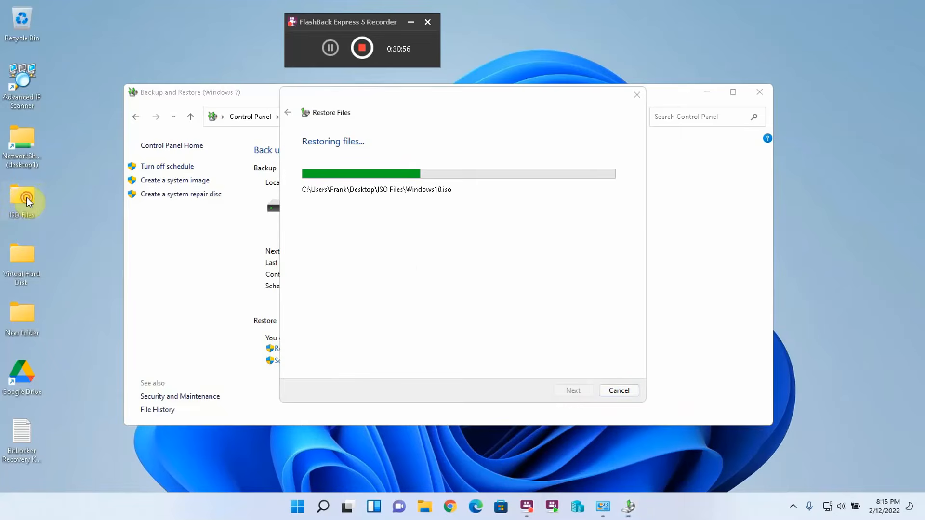
# - Open the desktop's ISO Files folder and refresh it to check the size of Windows10.iso during the restore
pyautogui.doubleClick(27, 197)
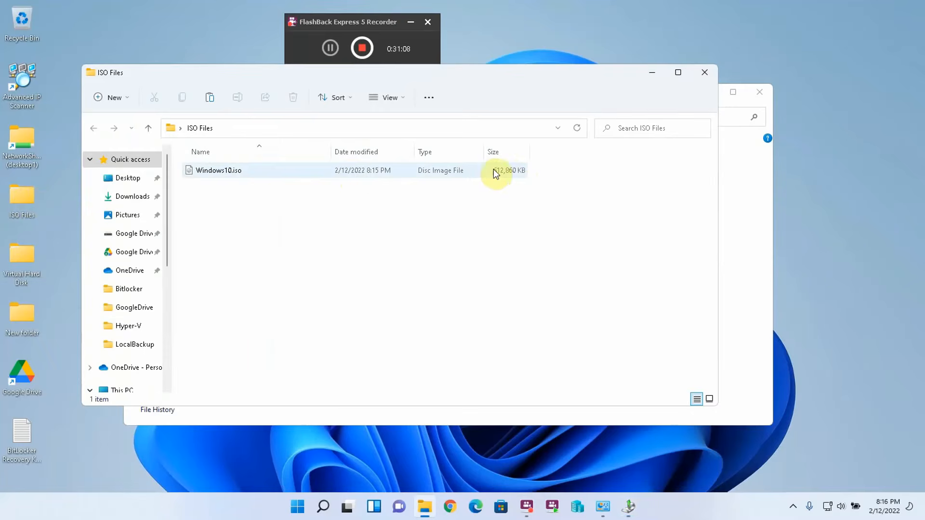
pyautogui.click(580, 128)
pyautogui.click(578, 128)
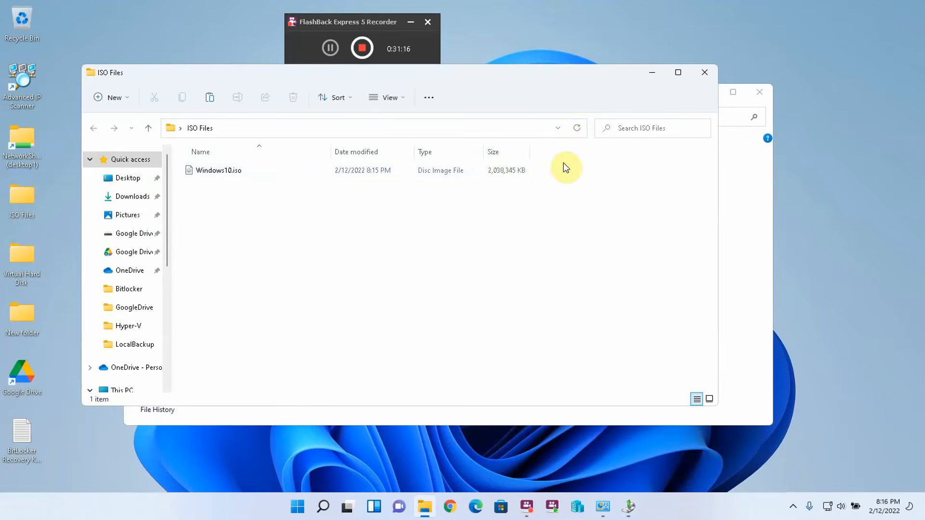
# - Refresh the ISO Files folder, finish the file restore and open the Downloads folder to check the restored files
pyautogui.click(579, 130)
pyautogui.click(577, 129)
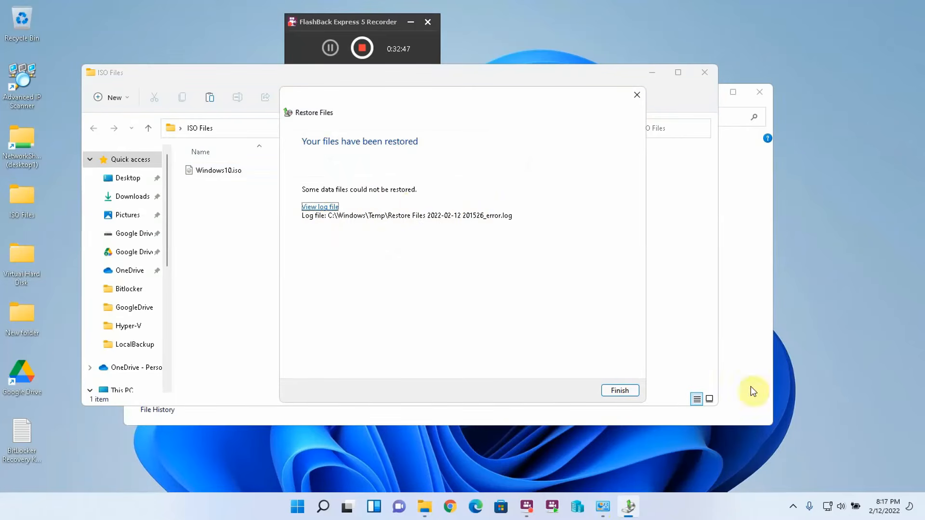
pyautogui.click(634, 394)
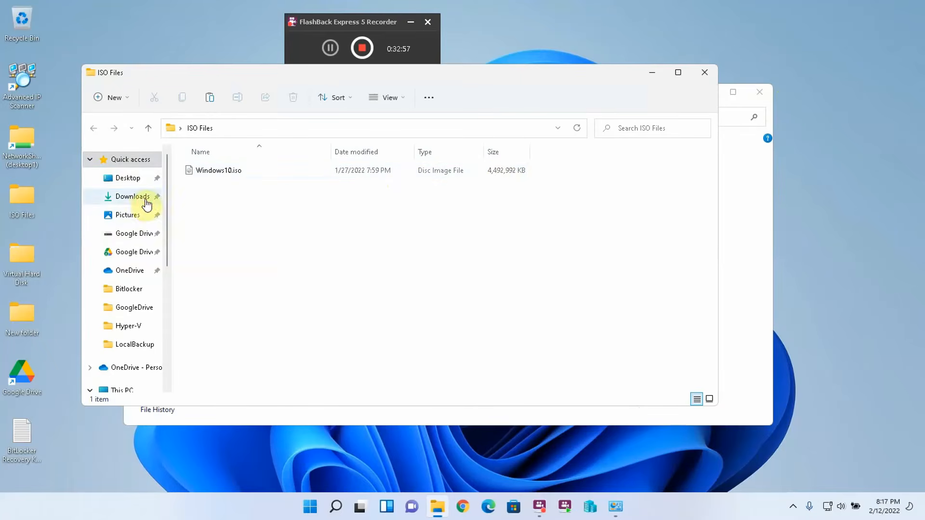
pyautogui.click(132, 196)
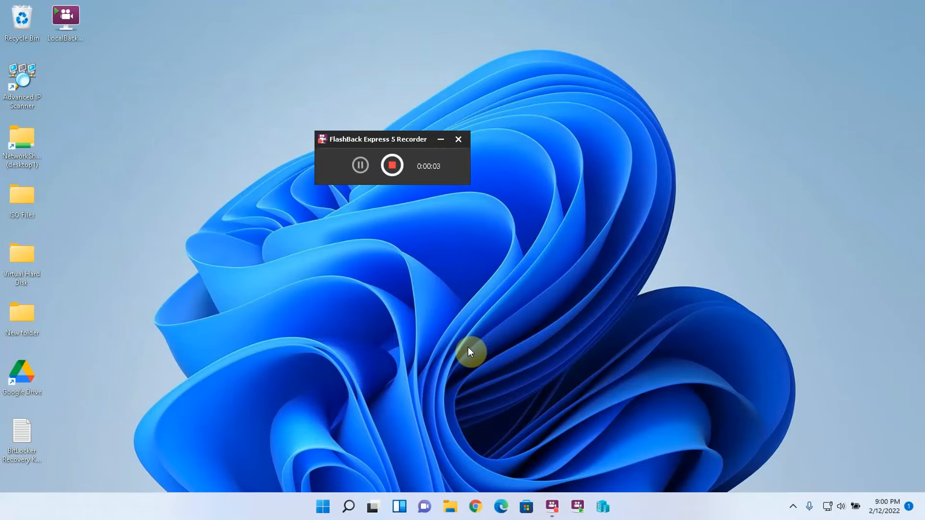
# - Apply the dark theme with the purple glowing arc wallpaper to the desktop and close the personalization settings
pyautogui.rightClick(430, 298)
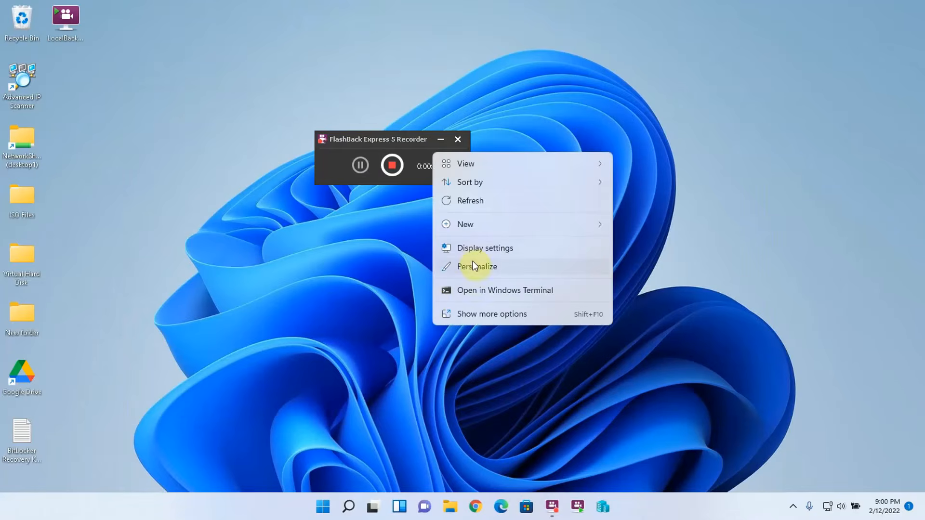
pyautogui.click(474, 264)
pyautogui.click(463, 238)
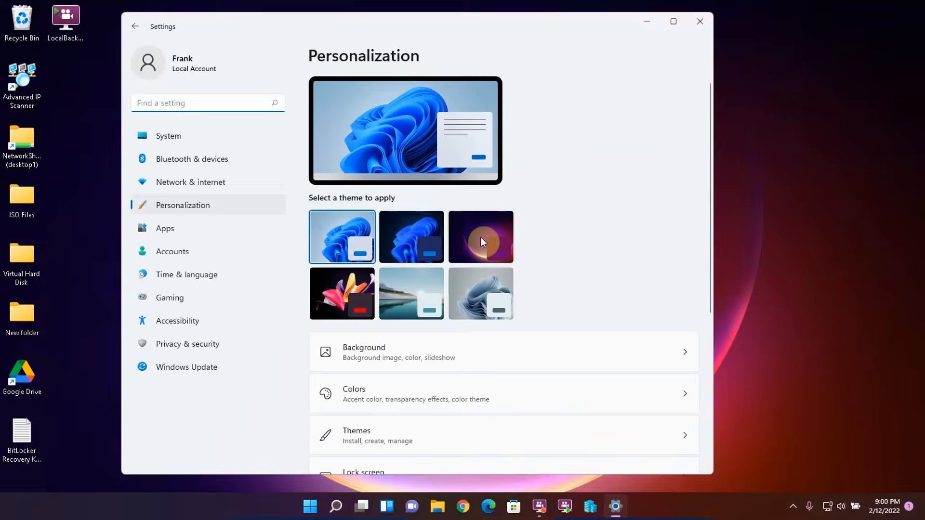
pyautogui.click(699, 21)
# - Uninstall Google Chrome through Programs and Features in Control Panel and close the window
pyautogui.click(348, 506)
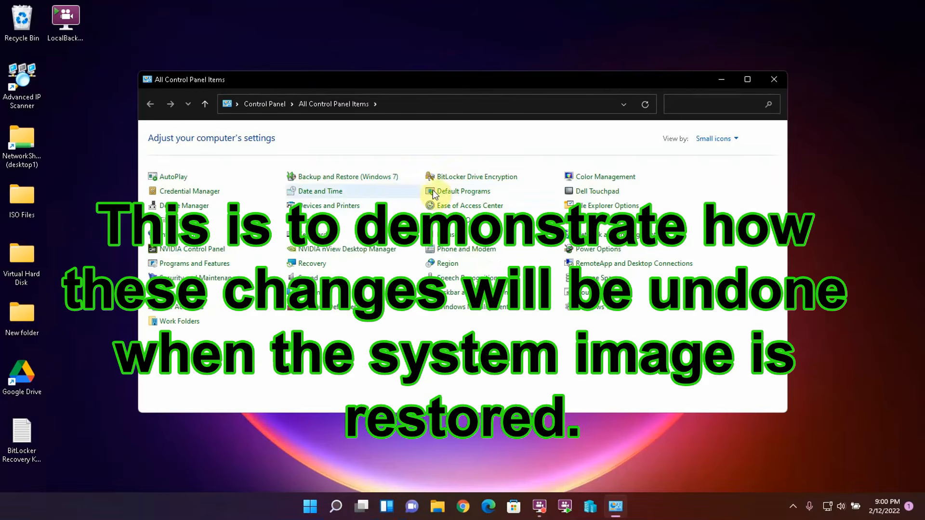
pyautogui.click(208, 264)
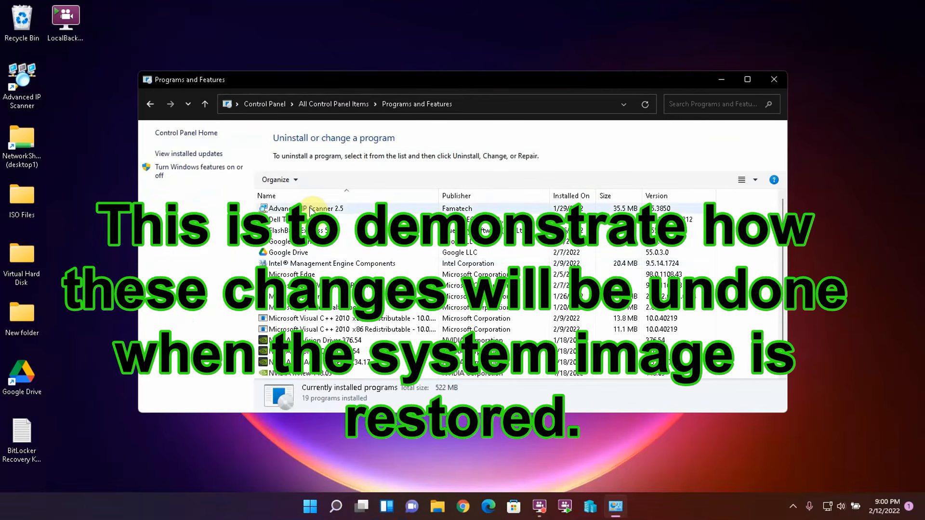
pyautogui.click(301, 242)
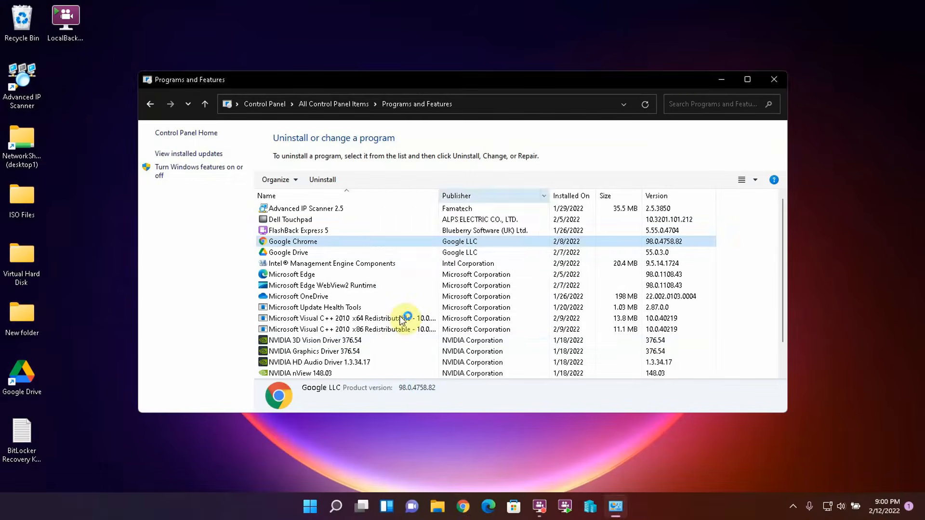
pyautogui.click(384, 248)
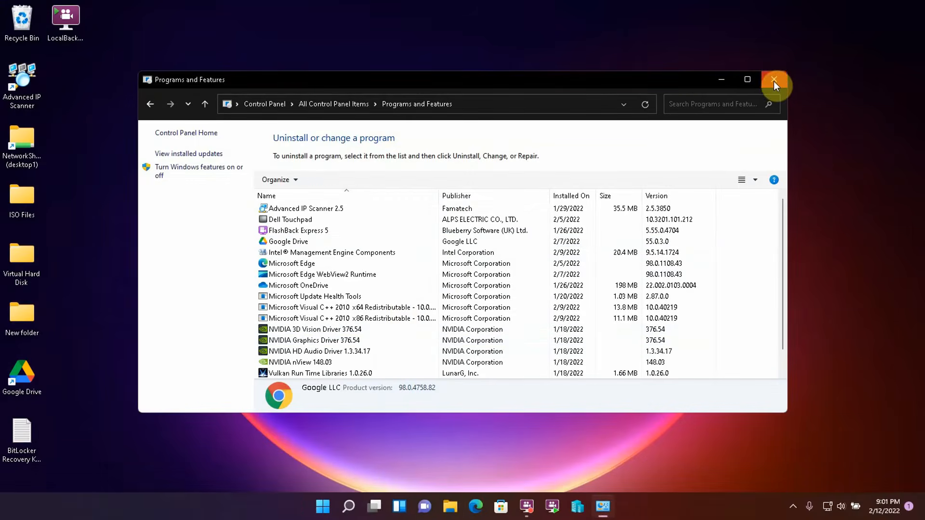
pyautogui.click(773, 81)
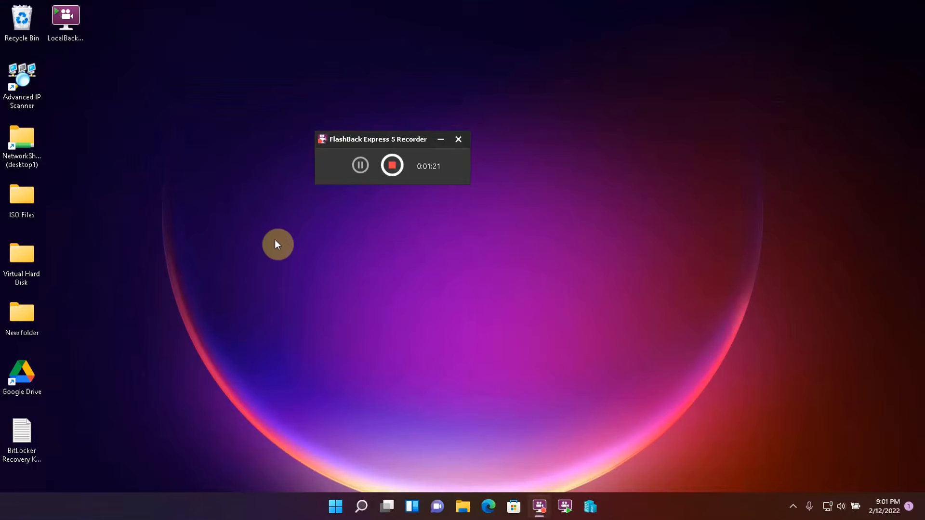
# - Delete the Virtual Hard Disk folder from the desktop and permanently empty the Recycle Bin
pyautogui.click(23, 263)
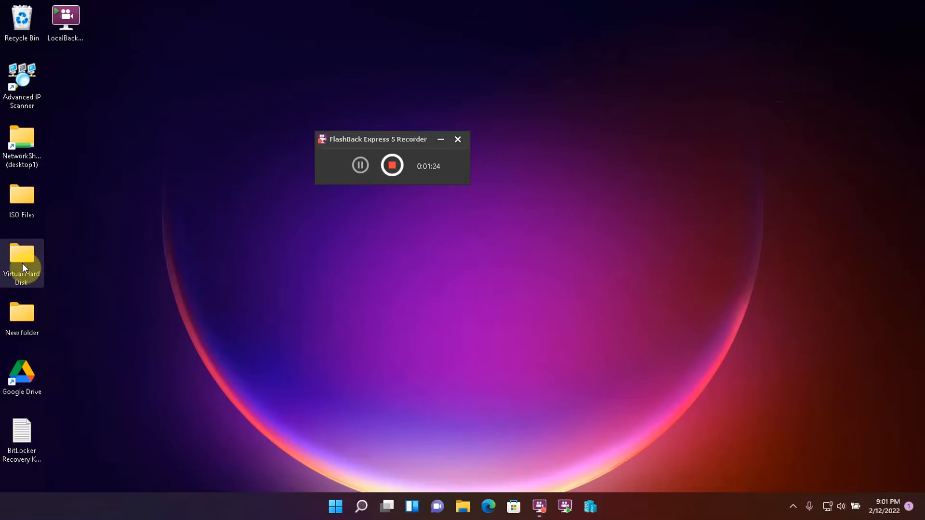
pyautogui.rightClick(21, 263)
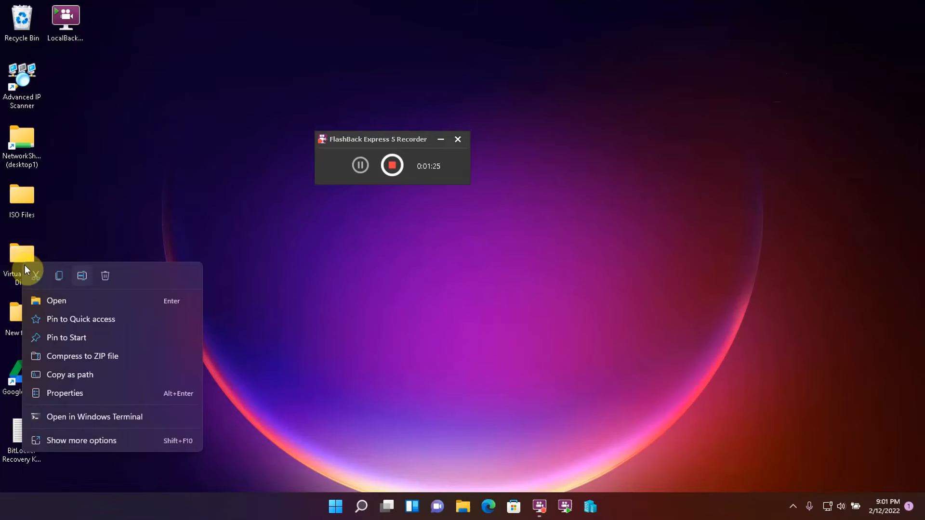
pyautogui.click(105, 276)
pyautogui.rightClick(22, 25)
pyautogui.click(74, 47)
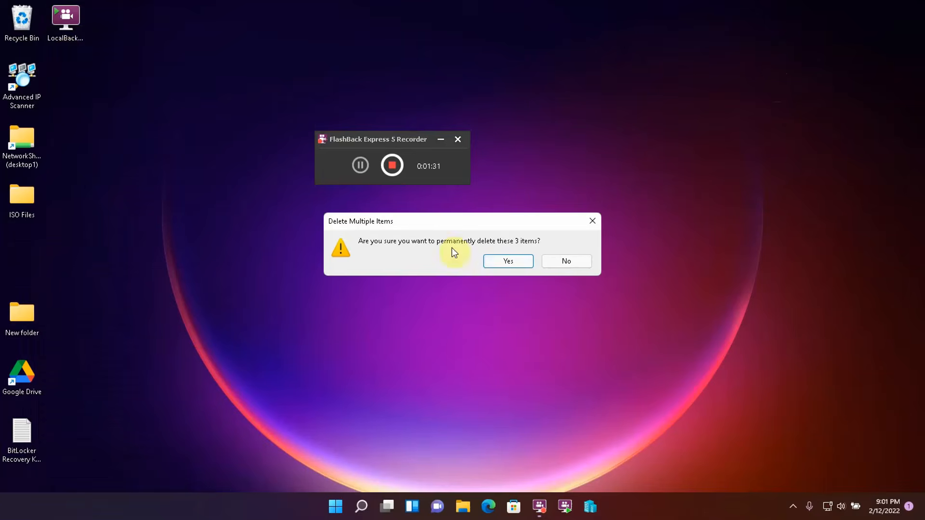
pyautogui.click(500, 267)
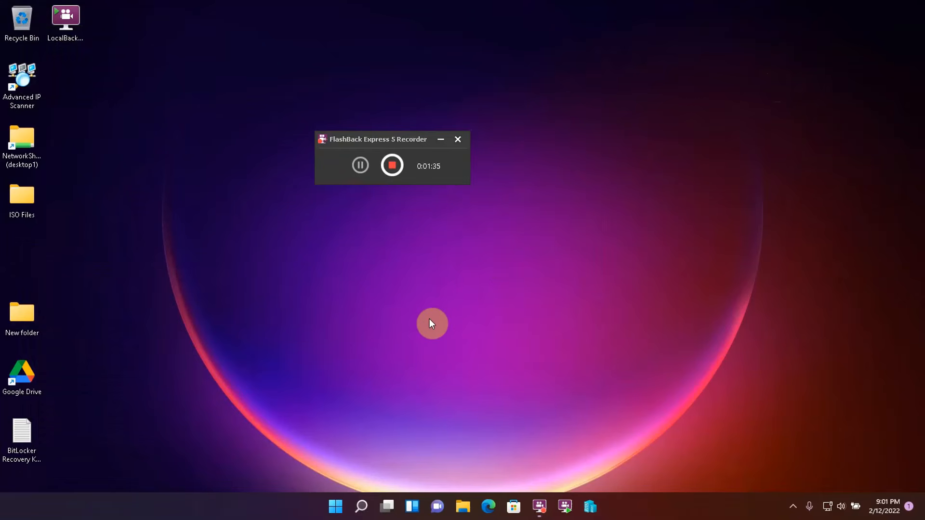
pyautogui.click(393, 167)
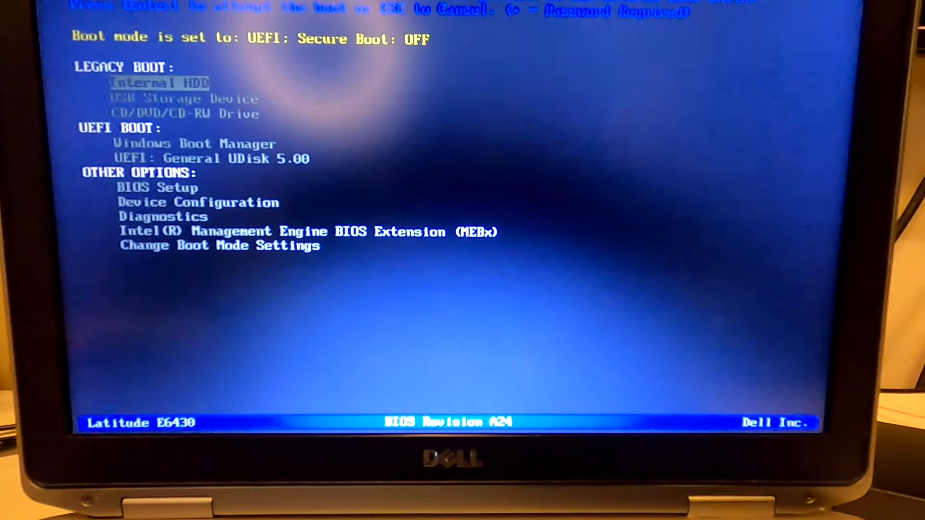
# - Boot the laptop from the USB drive UEFI: General UDisk 5.00 in the one-time boot menu
pyautogui.press('Down')
pyautogui.press('Down')
pyautogui.press('Down')
pyautogui.press('Down')
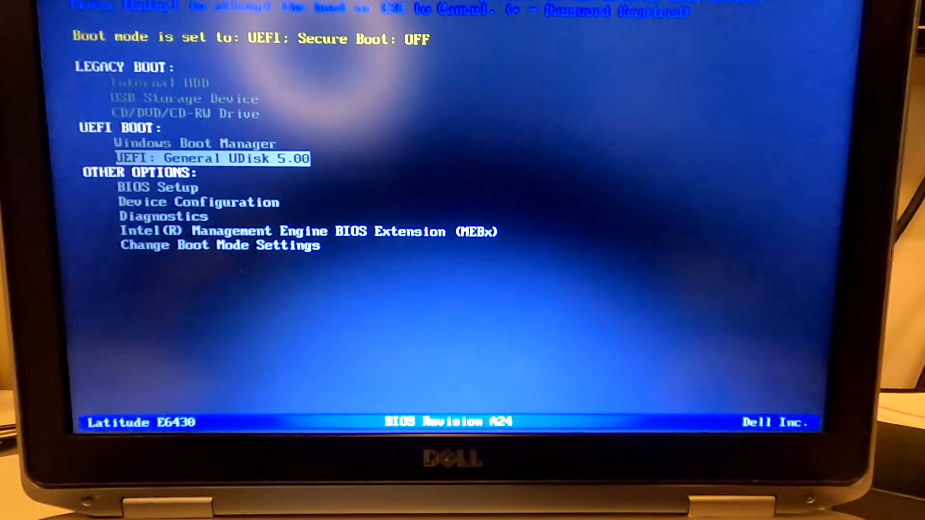
pyautogui.press('Return')
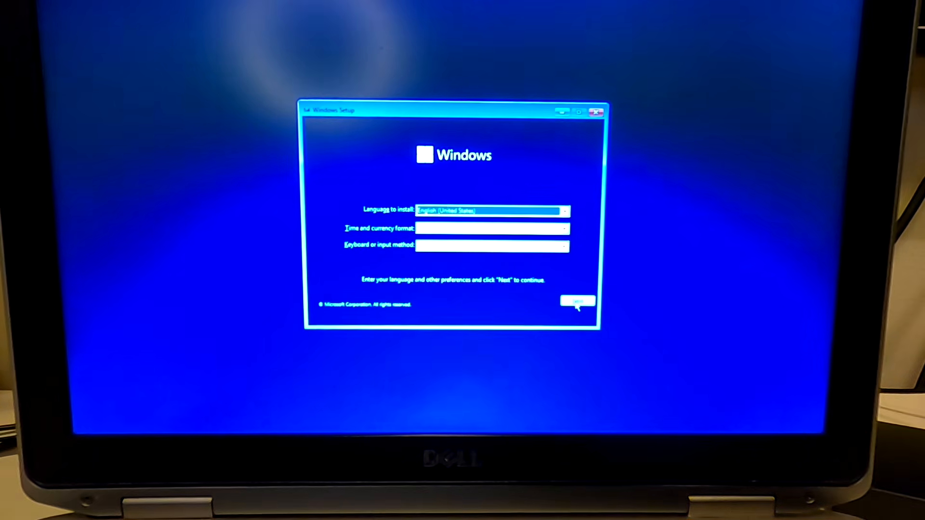
# - Accept the default setup language and start System Image Recovery for Windows 11 from the computer repair options
pyautogui.click(577, 302)
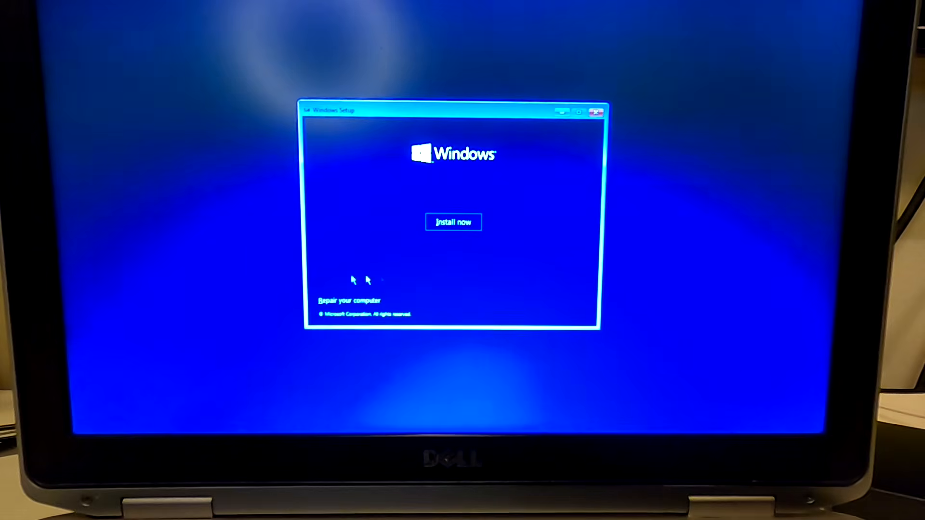
pyautogui.click(348, 303)
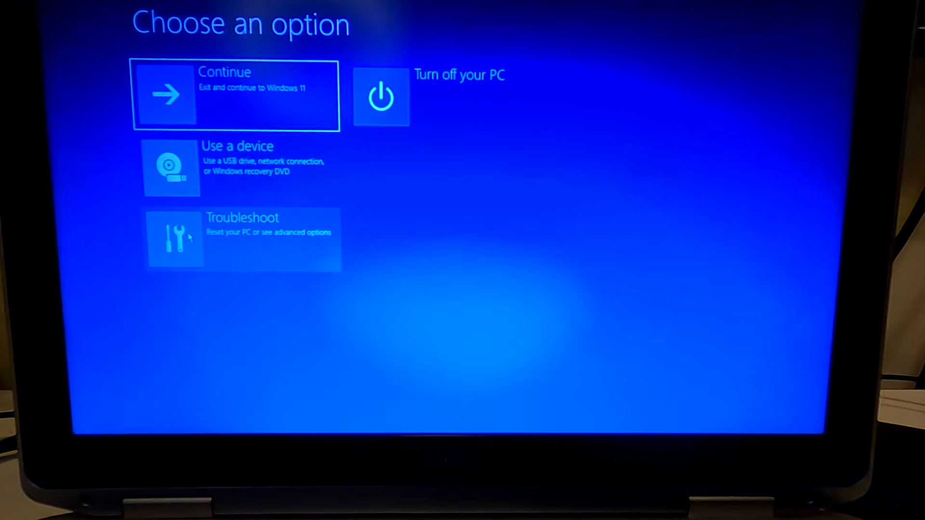
pyautogui.click(263, 238)
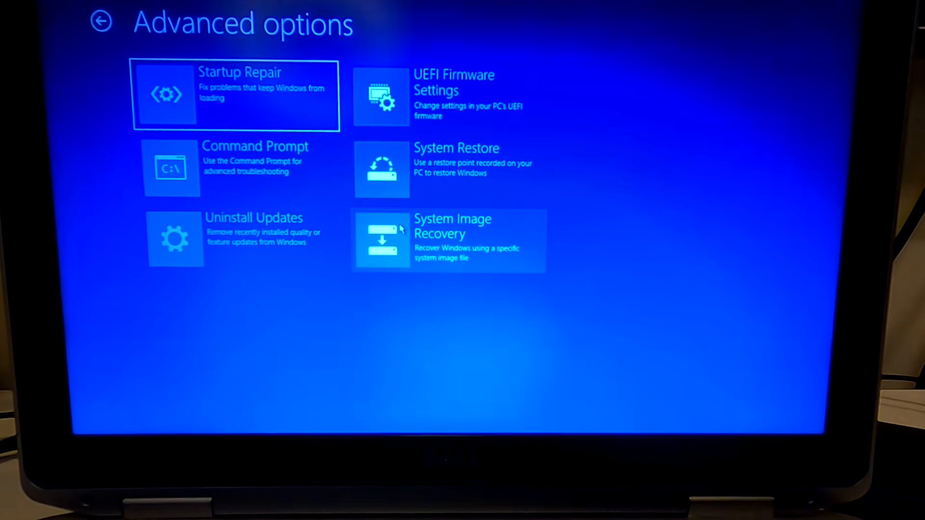
pyautogui.click(401, 230)
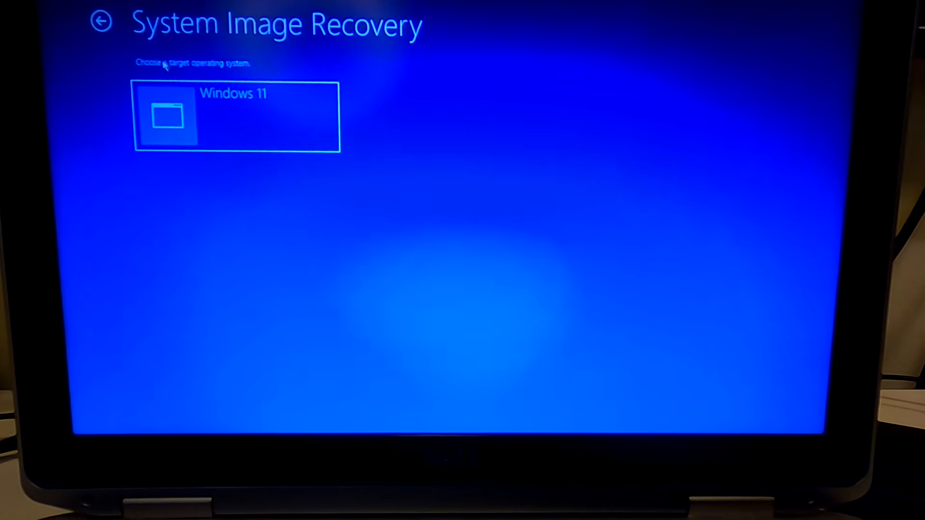
pyautogui.click(246, 115)
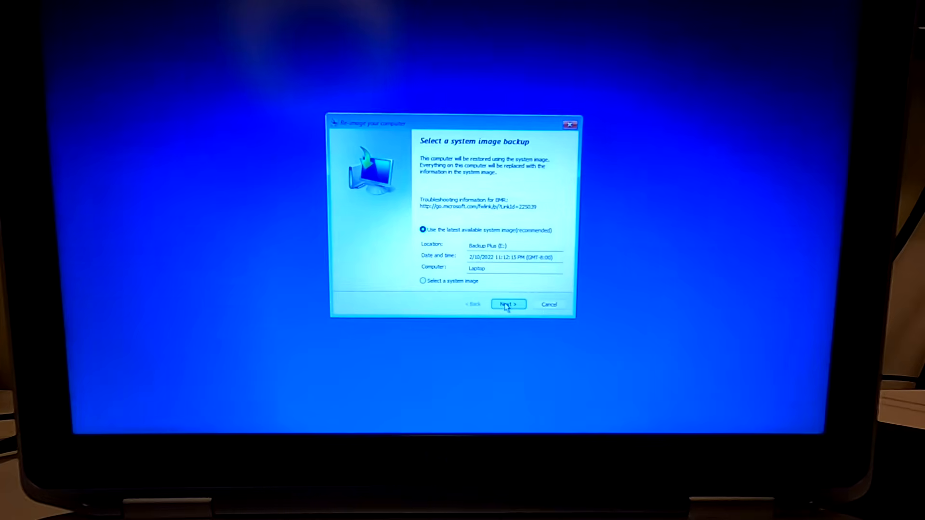
# - Use the latest available system image on Backup Plus (E:) and exclude General UDisk (Disk 1) from formatting and repartitioning
pyautogui.click(505, 305)
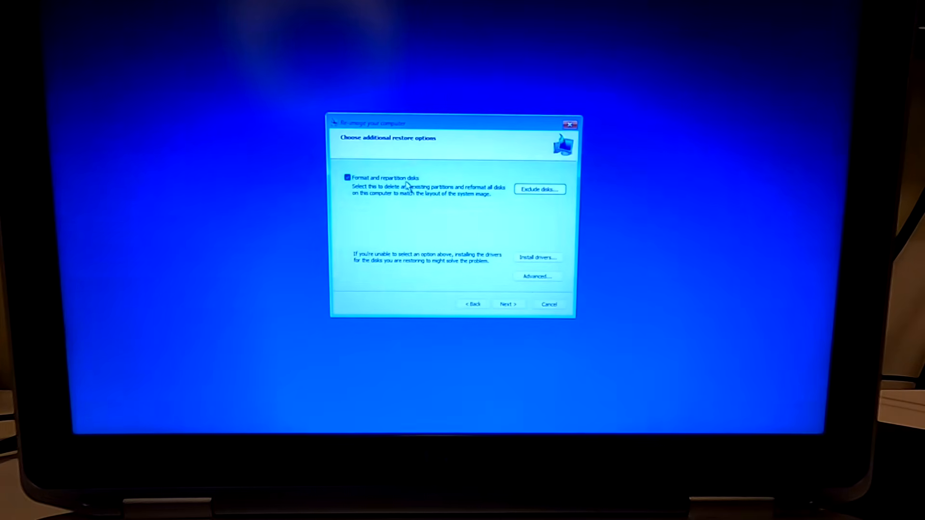
pyautogui.click(547, 195)
pyautogui.click(361, 207)
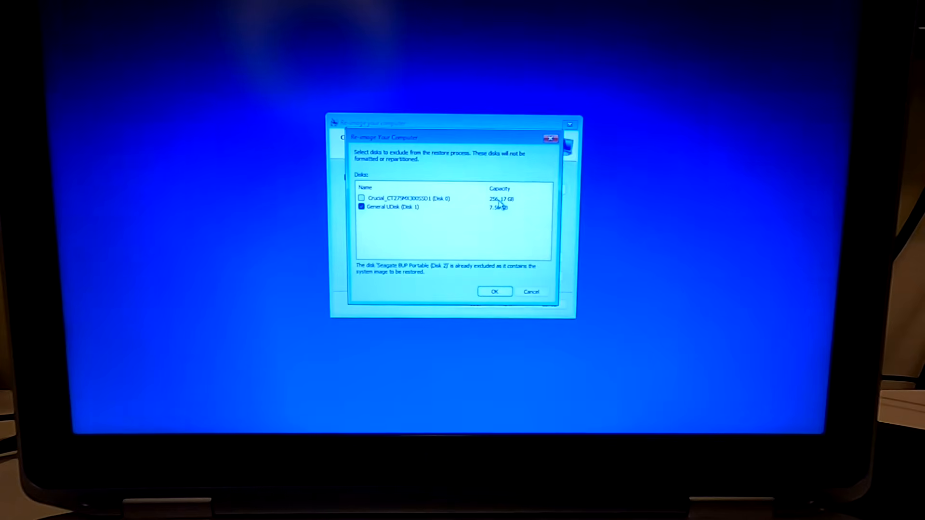
pyautogui.click(497, 292)
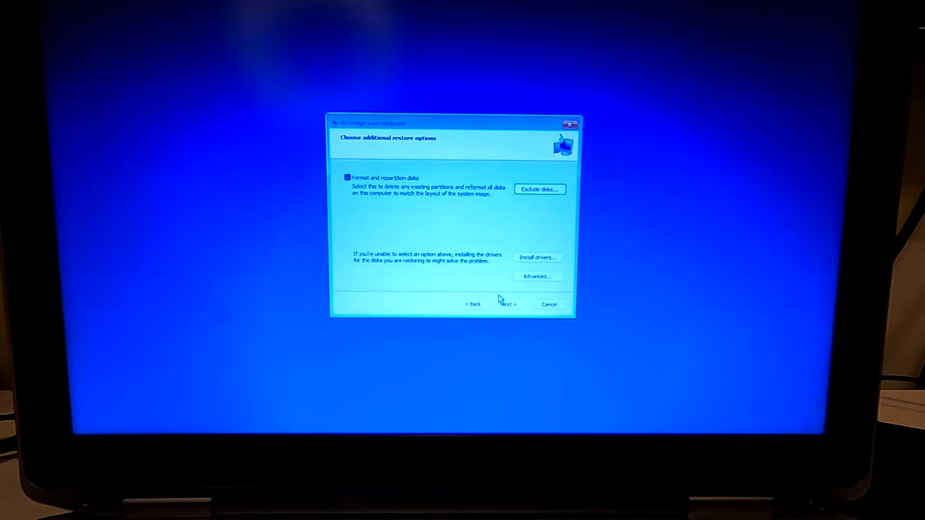
# - Start re-imaging the computer from the chosen system image and agree to format and replace the restored disks
pyautogui.click(503, 306)
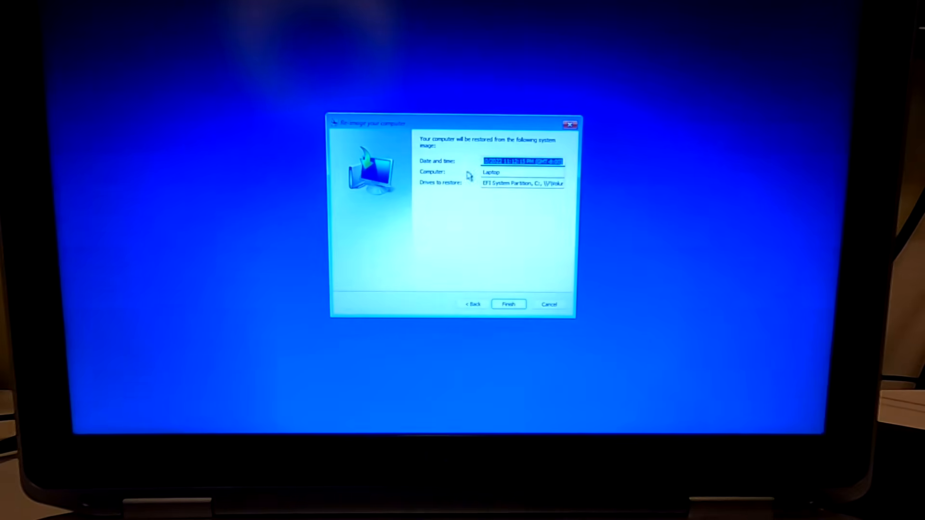
pyautogui.click(508, 304)
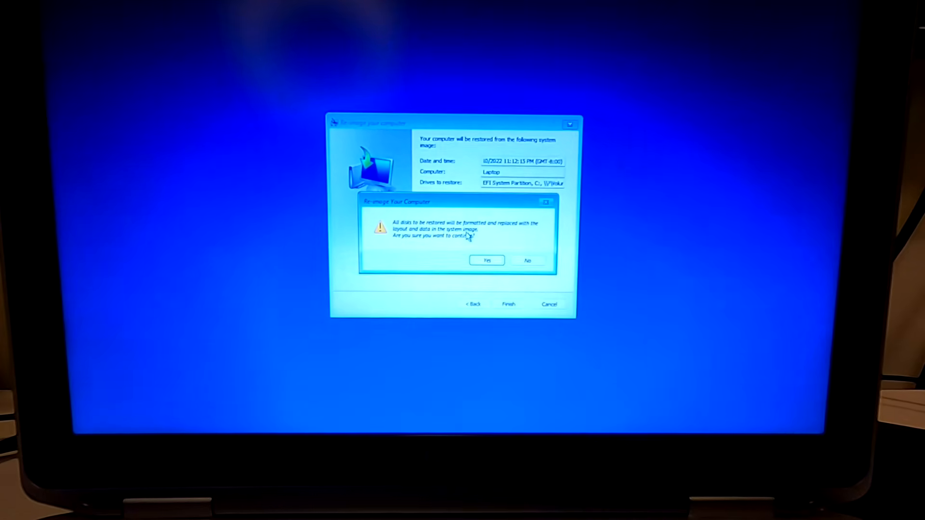
pyautogui.click(487, 260)
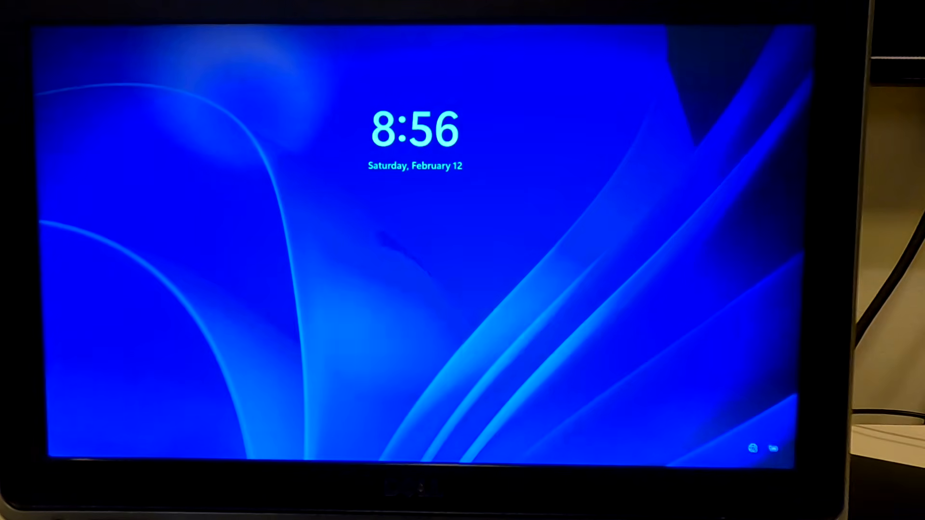
# - Sign in to the restored Windows by entering the account password, and close the Documents folder window
pyautogui.press('Return')
pyautogui.write('*********')
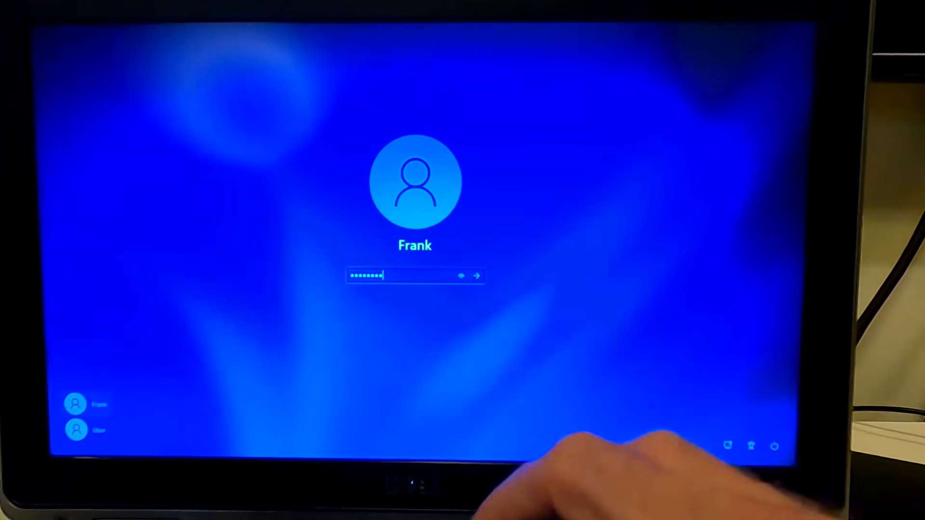
pyautogui.write('***')
pyautogui.press('Return')
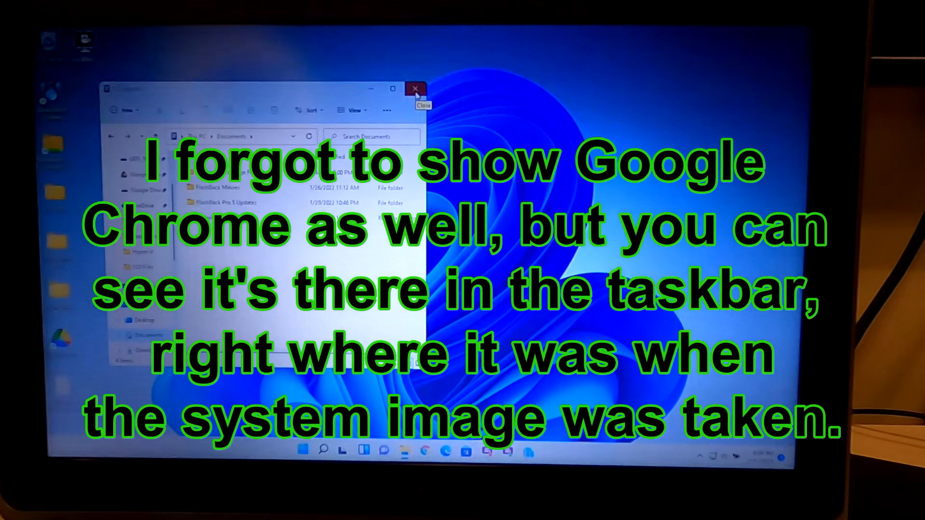
pyautogui.click(415, 90)
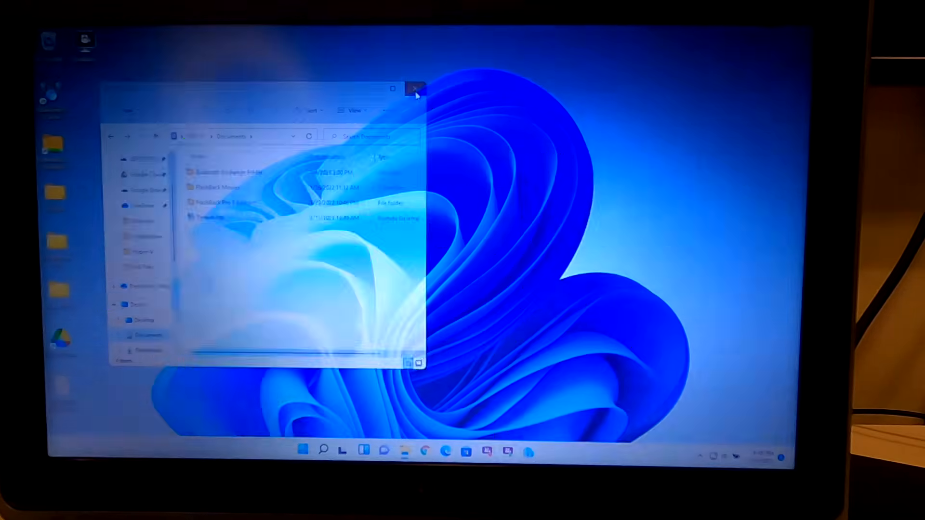